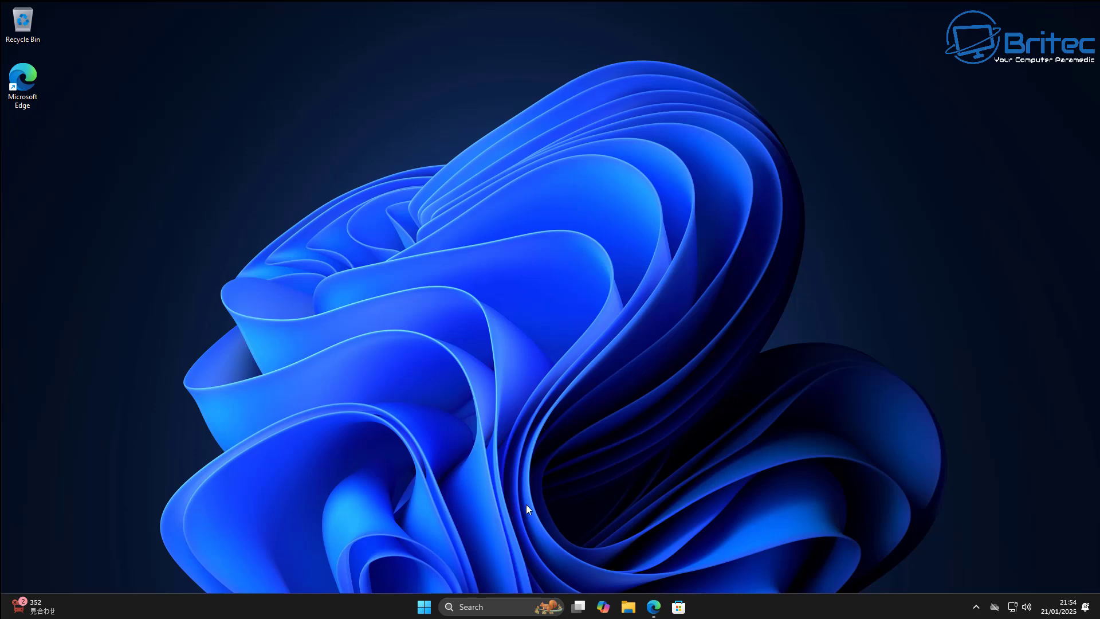
Step: Open the Windows 11 Start menu from the taskbar Start button
{"action": "left_click", "coordinate": [424, 607]}
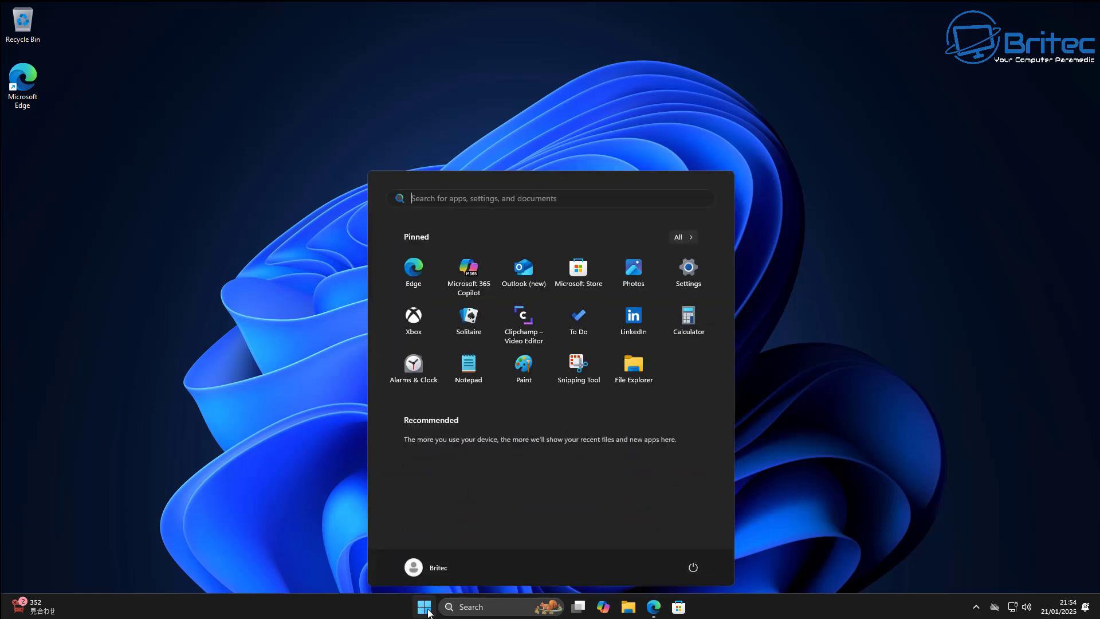
Step: Show All apps by category and expand, then close, the Games, Productivity and Utilities & Tools groups
{"action": "left_click", "coordinate": [681, 237]}
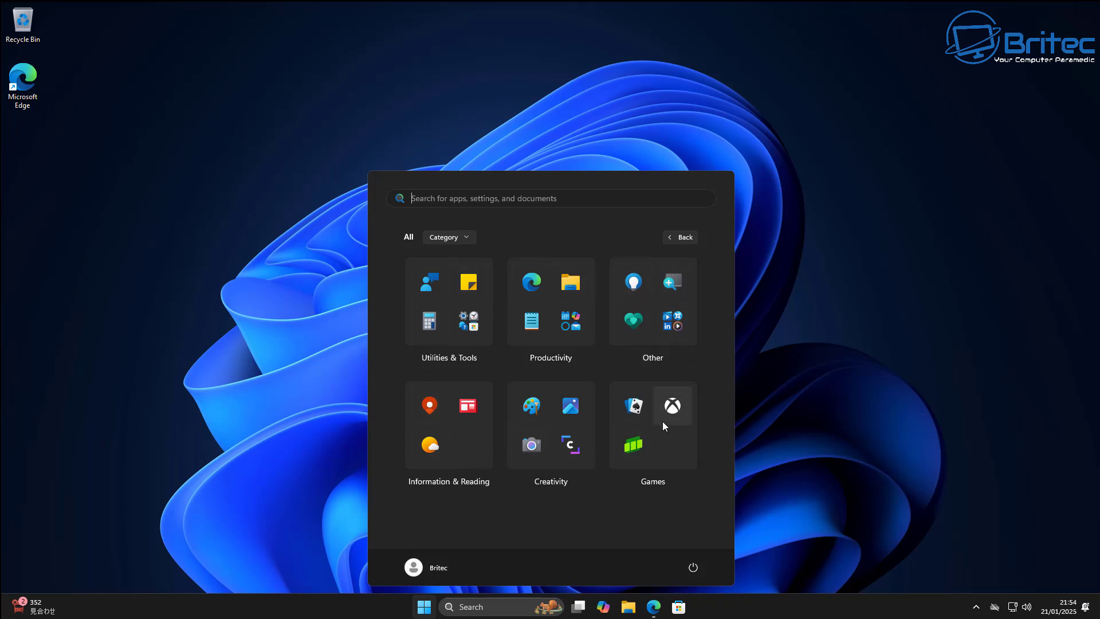
{"action": "left_click", "coordinate": [665, 457]}
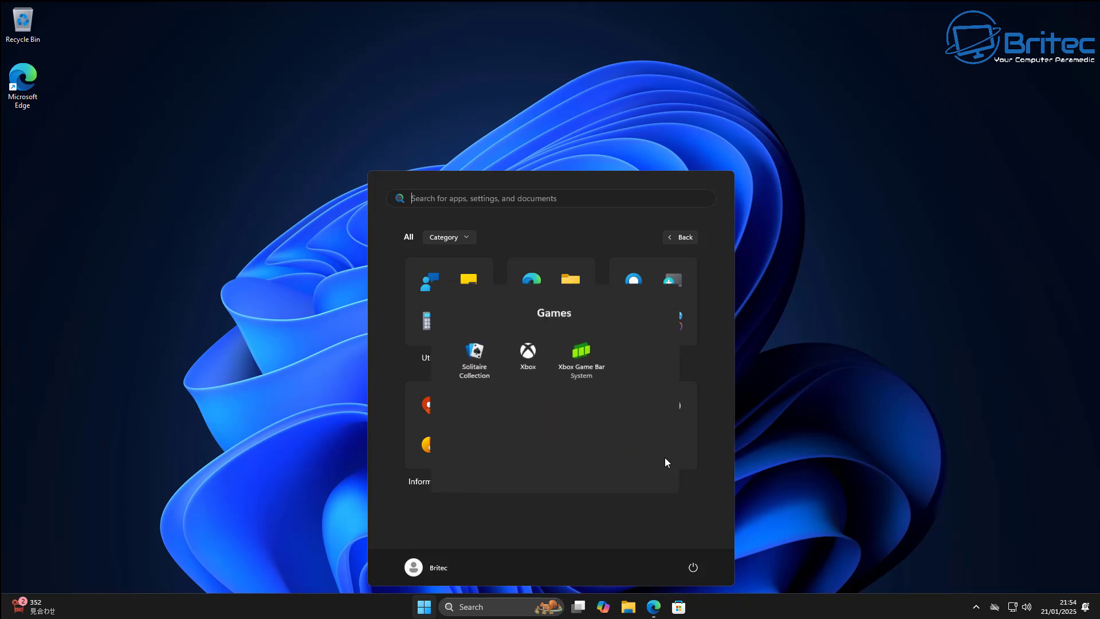
{"action": "left_click", "coordinate": [658, 511]}
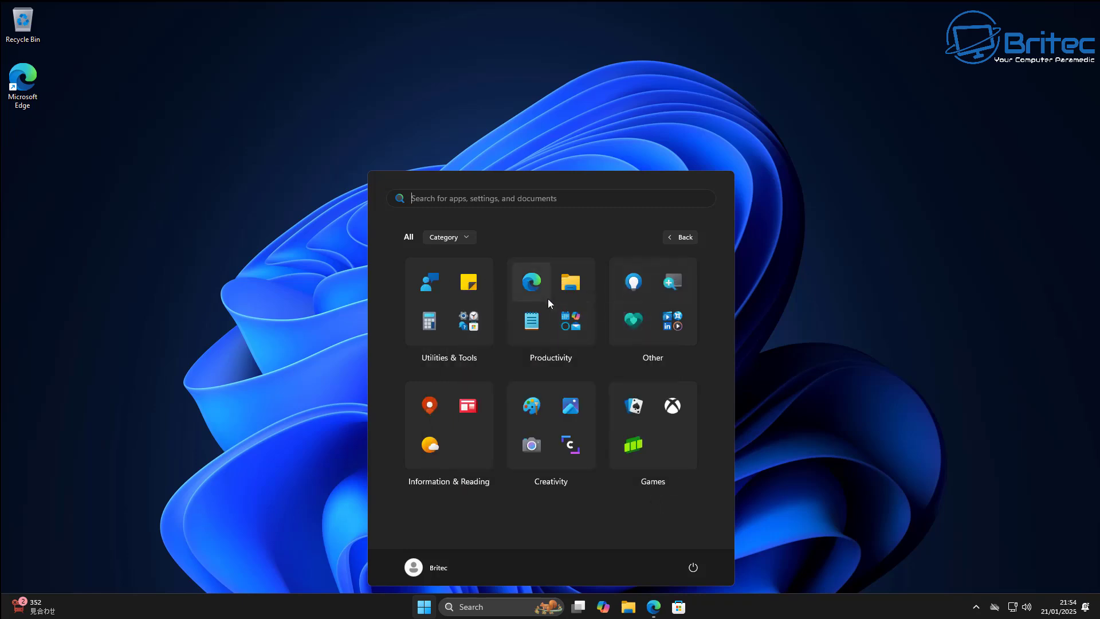
{"action": "left_click", "coordinate": [510, 343]}
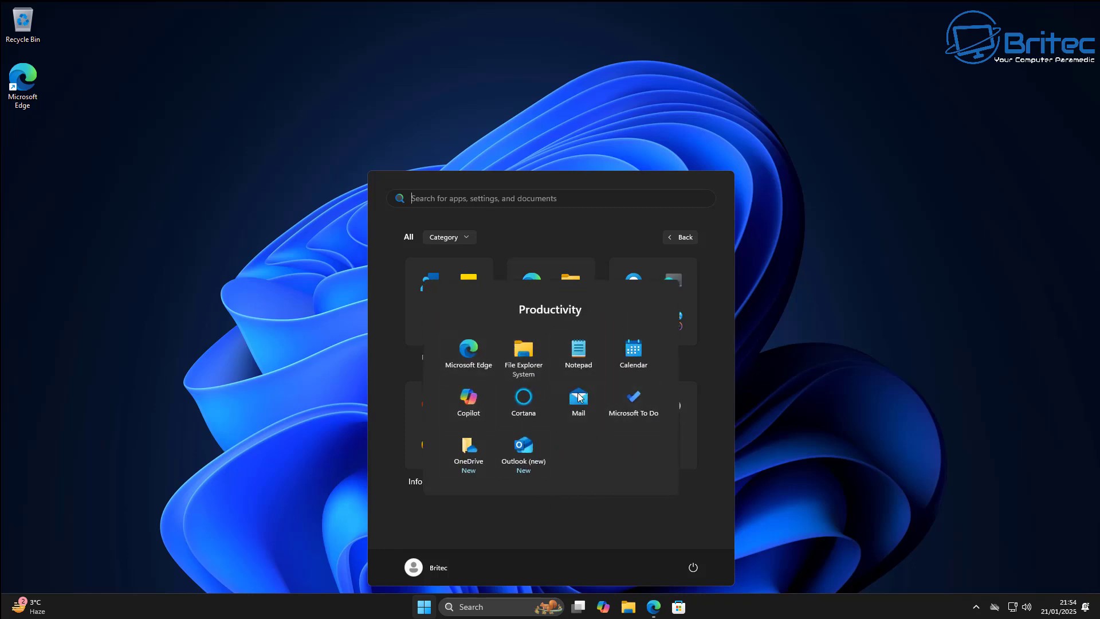
{"action": "left_click", "coordinate": [606, 228]}
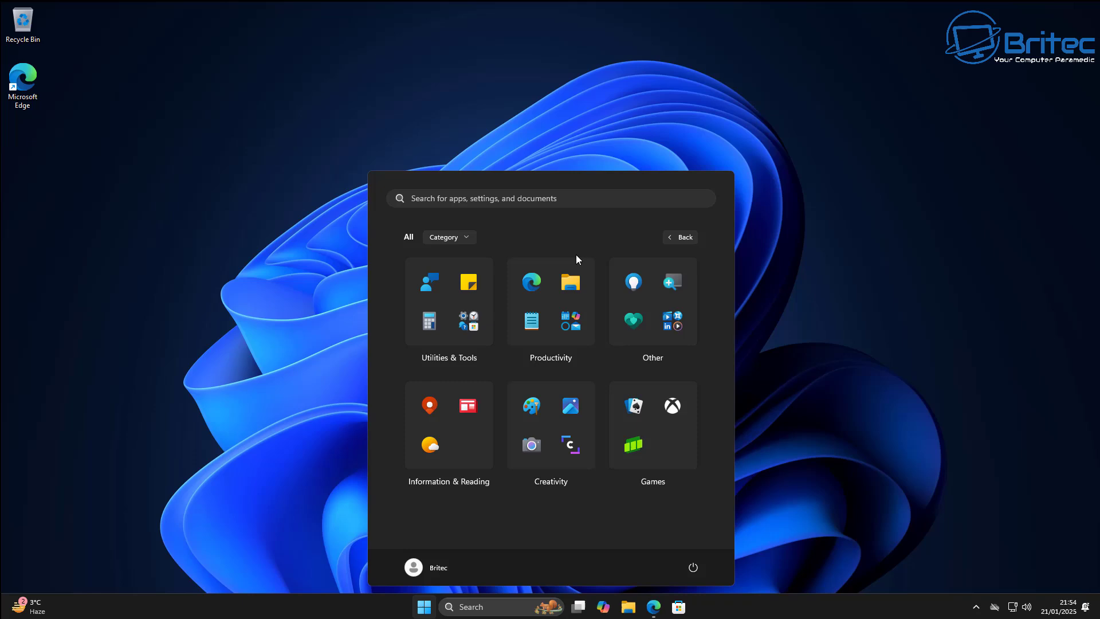
{"action": "left_click", "coordinate": [488, 261]}
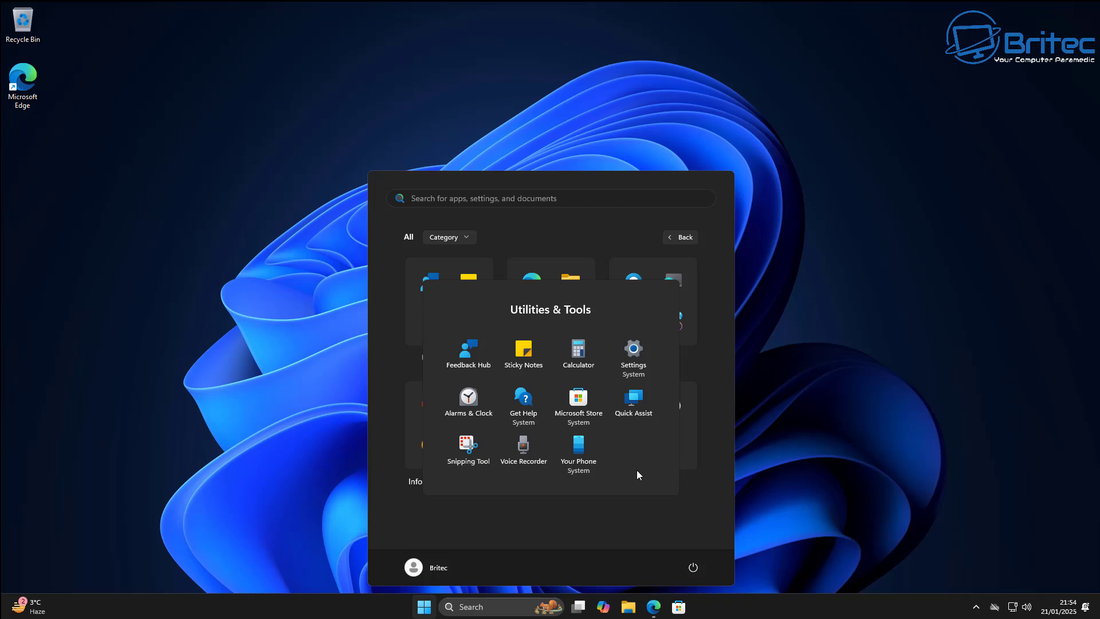
{"action": "left_click", "coordinate": [665, 519]}
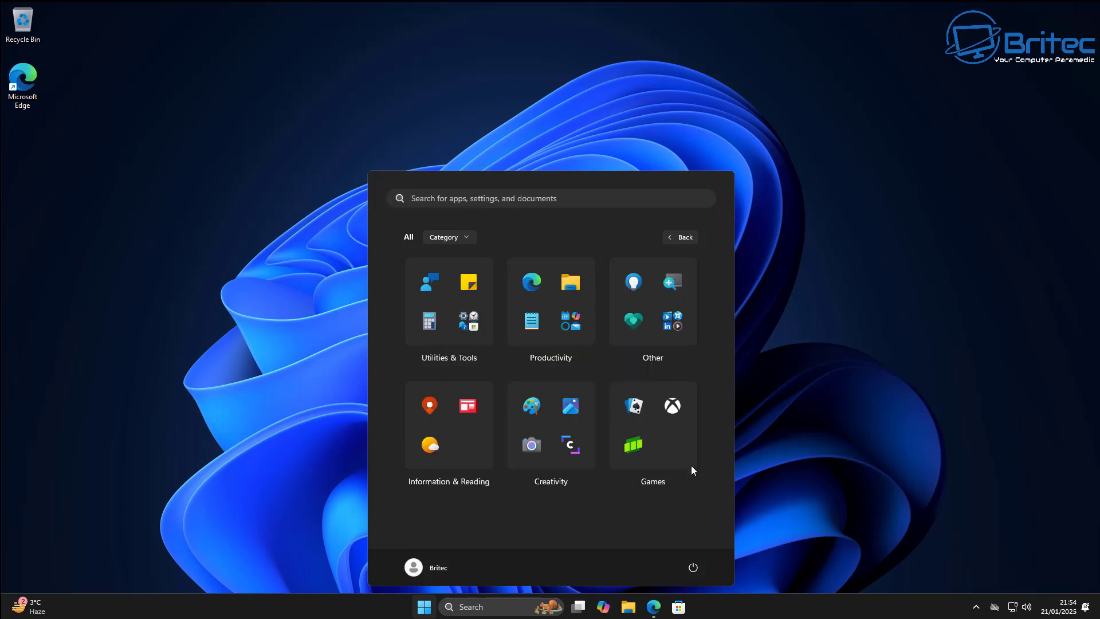
Step: Expand and close the Creativity, Information & Reading and Utilities & Tools groups, then show the view choices
{"action": "left_click", "coordinate": [553, 482]}
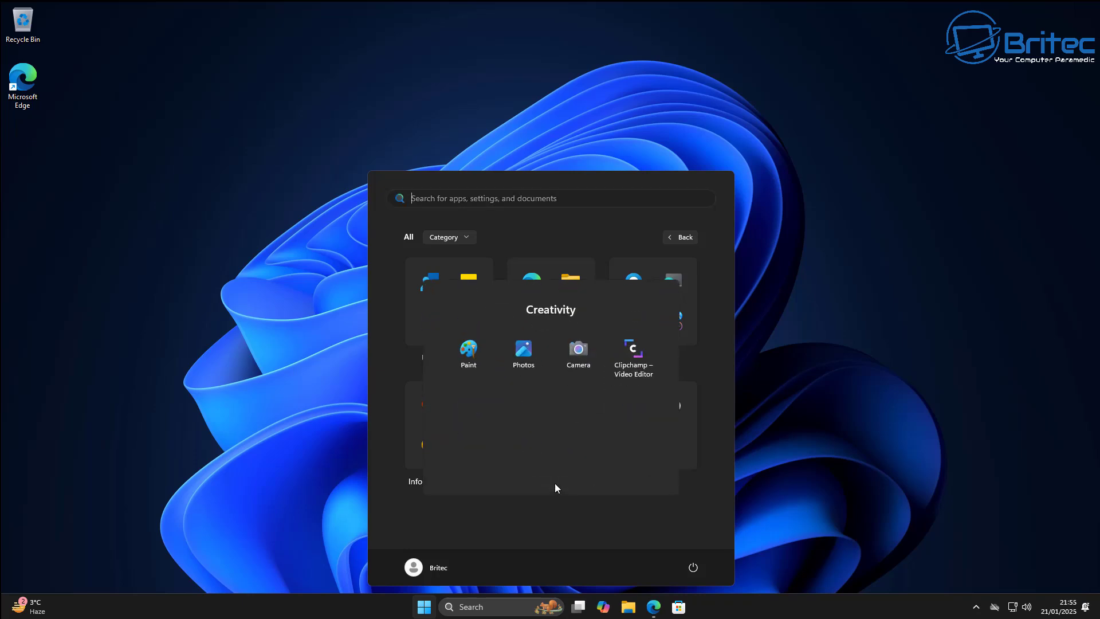
{"action": "left_click", "coordinate": [547, 540]}
{"action": "left_click", "coordinate": [463, 483]}
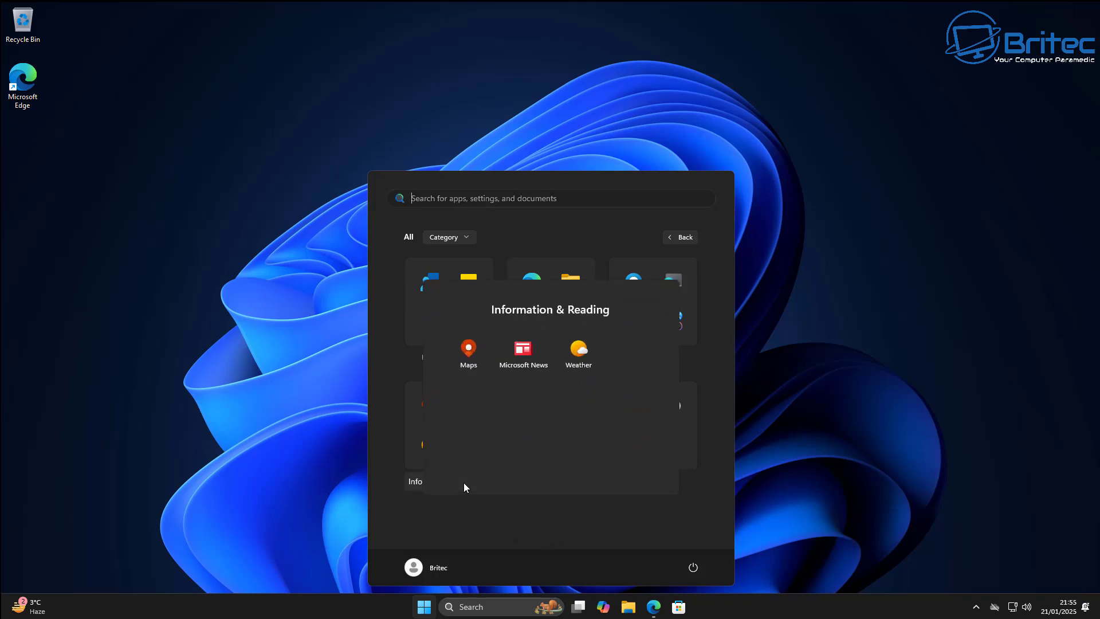
{"action": "left_click", "coordinate": [467, 524]}
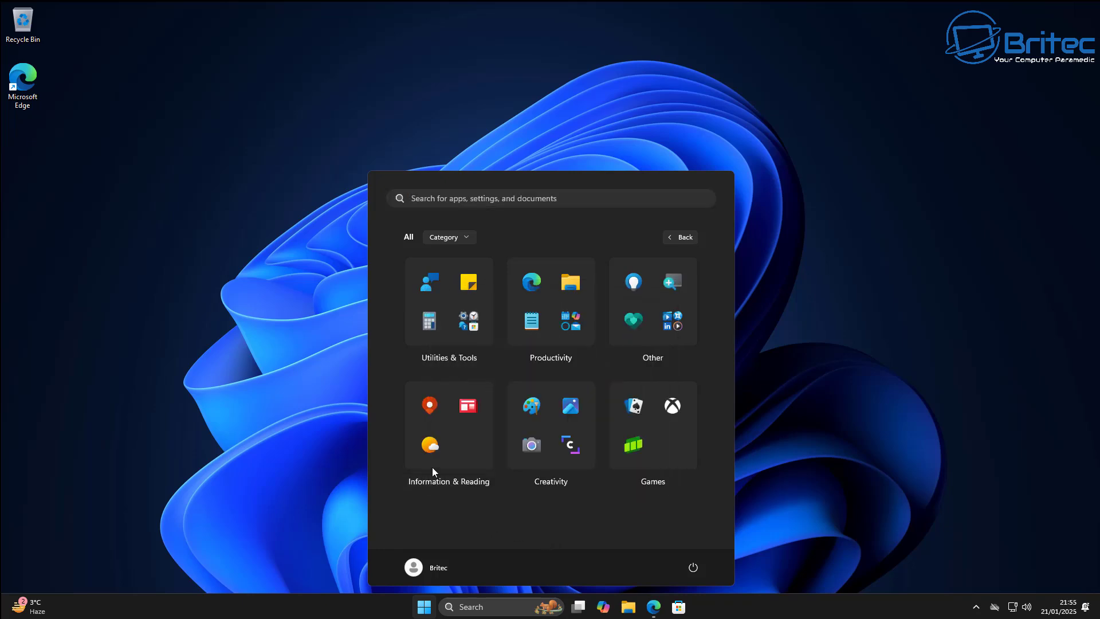
{"action": "left_click", "coordinate": [451, 355]}
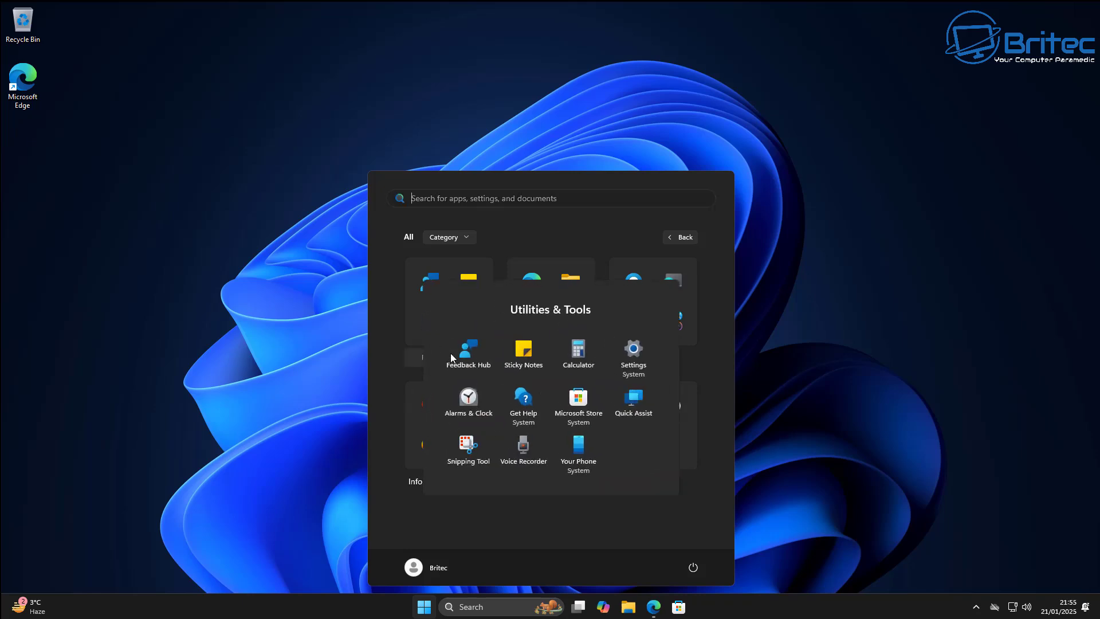
{"action": "left_click", "coordinate": [579, 514]}
{"action": "left_click", "coordinate": [472, 238]}
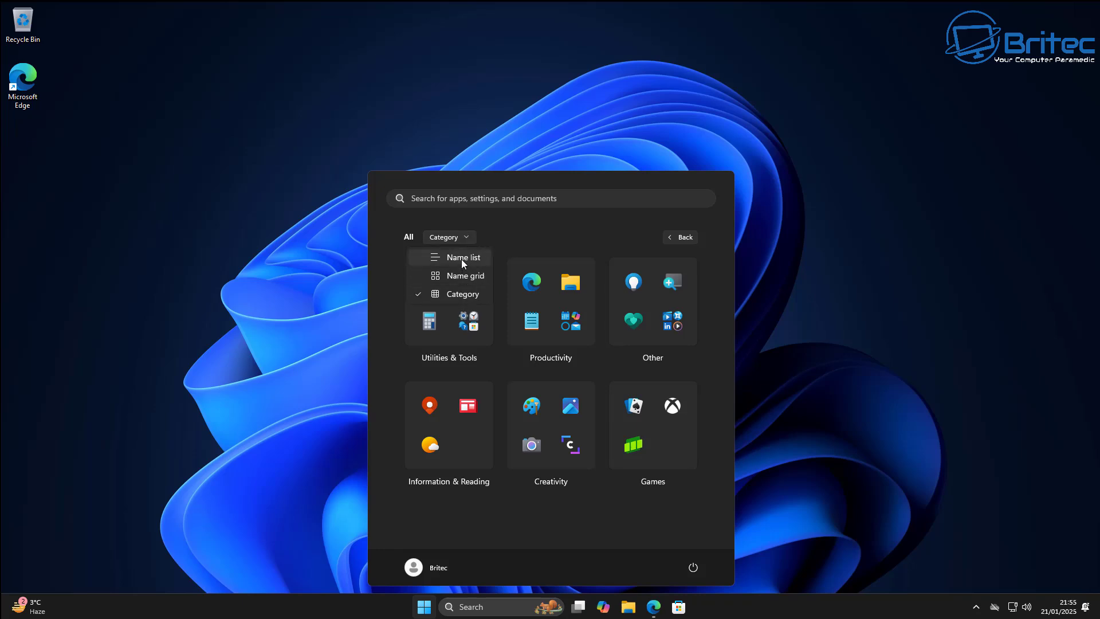
Step: Switch All apps to the Name grid view and scroll through it
{"action": "left_click", "coordinate": [460, 276]}
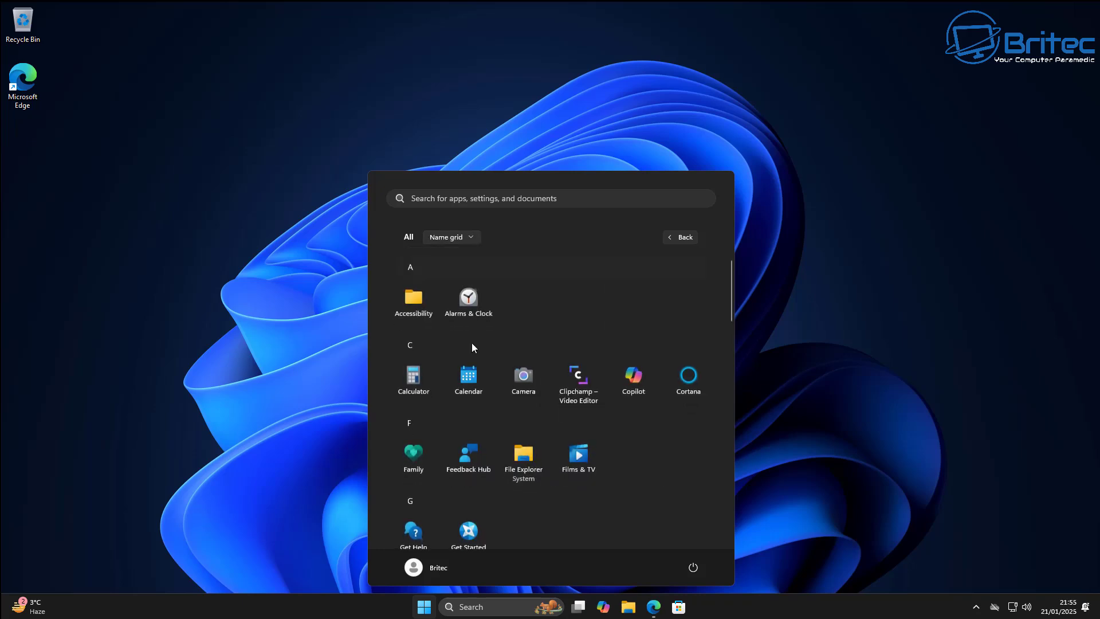
{"action": "scroll", "coordinate": [537, 408], "scroll_direction": "down", "scroll_amount": 2}
{"action": "scroll", "coordinate": [538, 410], "scroll_direction": "down", "scroll_amount": 5}
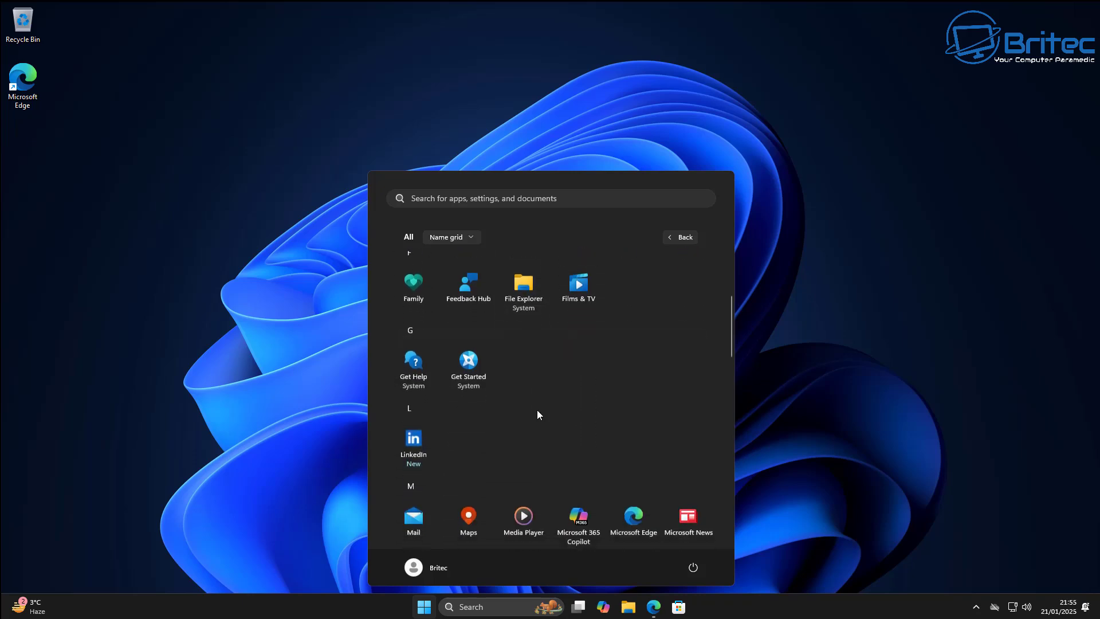
{"action": "scroll", "coordinate": [536, 412], "scroll_direction": "down", "scroll_amount": 8}
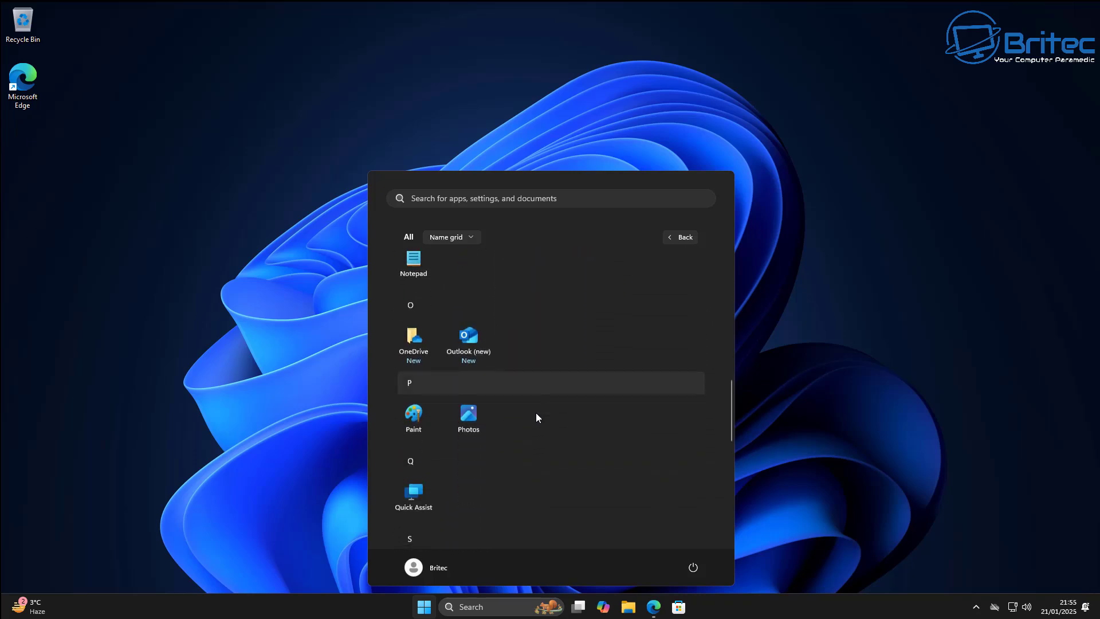
{"action": "scroll", "coordinate": [536, 414], "scroll_direction": "down", "scroll_amount": 2}
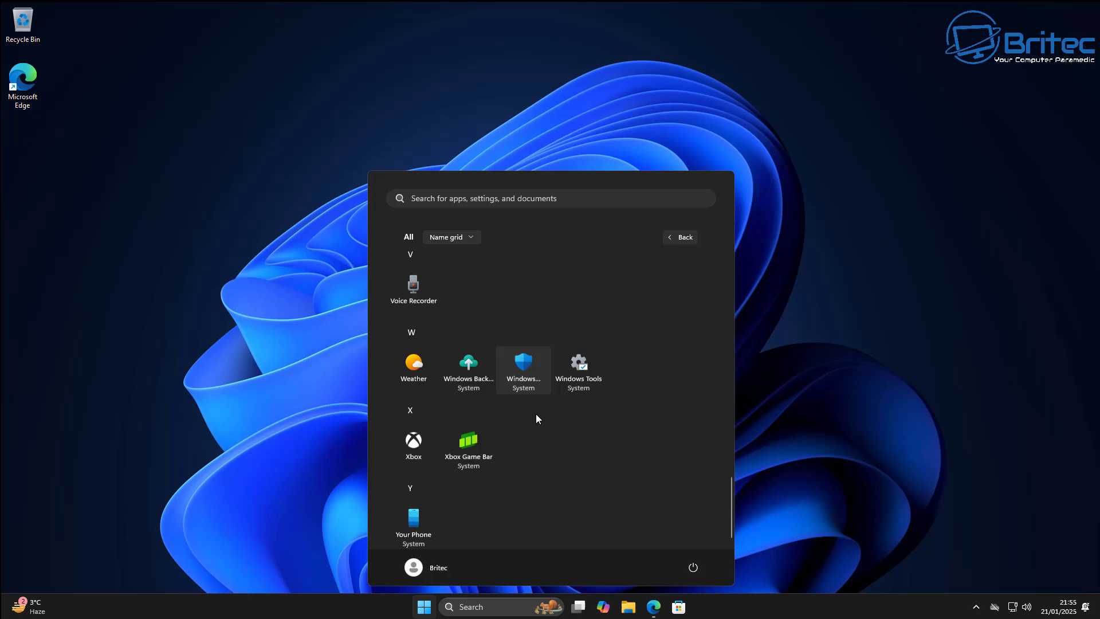
Step: Switch to the Name list view, scroll it, then return All apps to Category view
{"action": "left_click", "coordinate": [471, 243]}
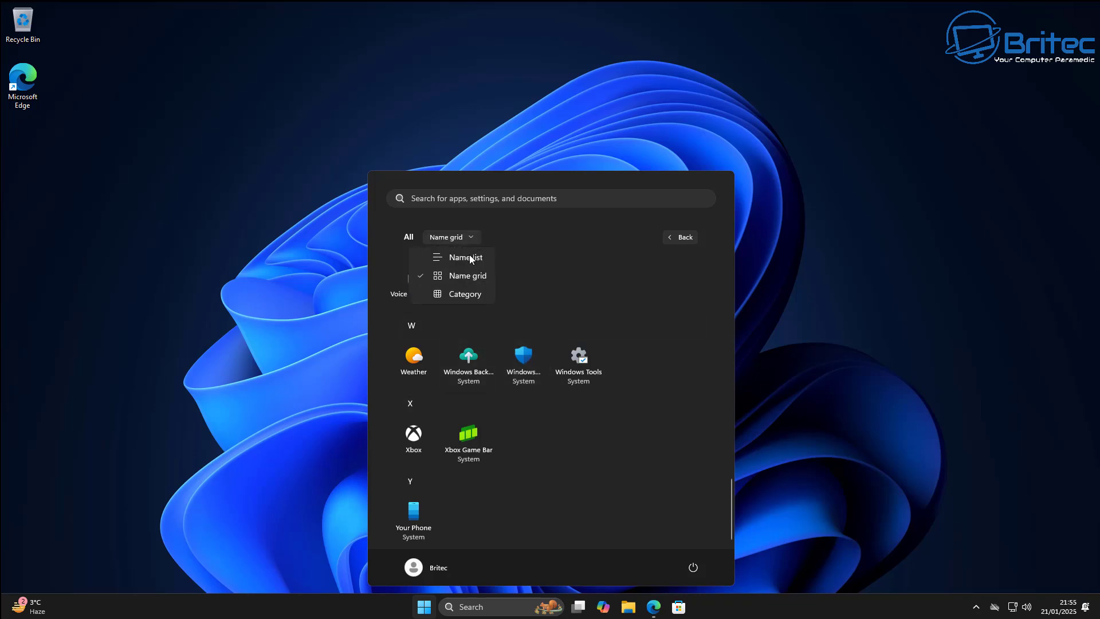
{"action": "left_click", "coordinate": [469, 255]}
{"action": "scroll", "coordinate": [525, 365], "scroll_direction": "down", "scroll_amount": 10}
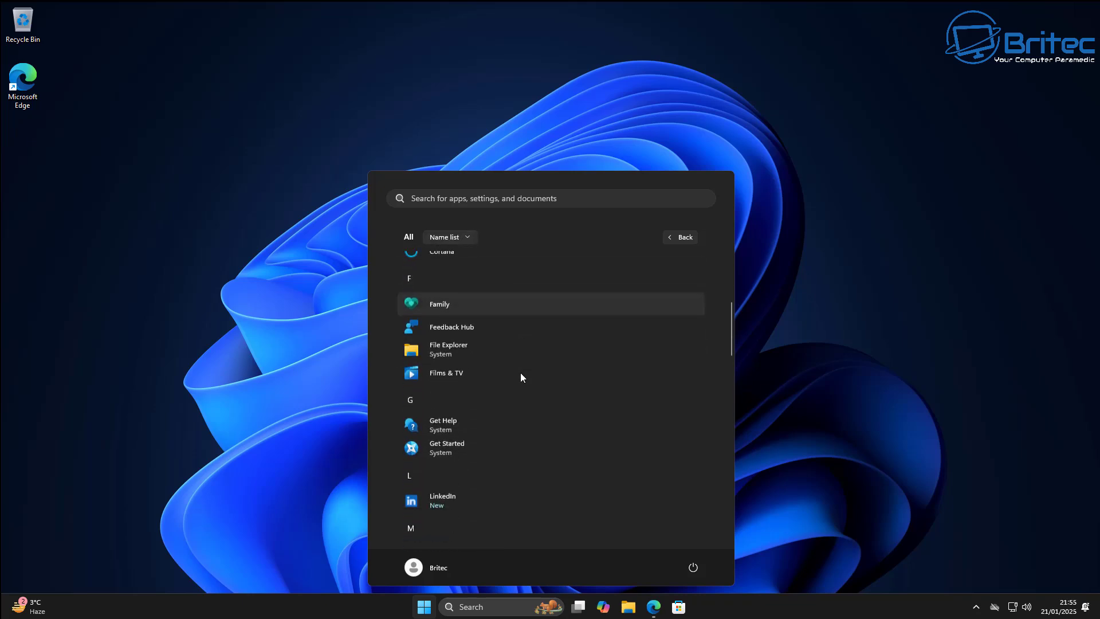
{"action": "scroll", "coordinate": [511, 384], "scroll_direction": "down", "scroll_amount": 10}
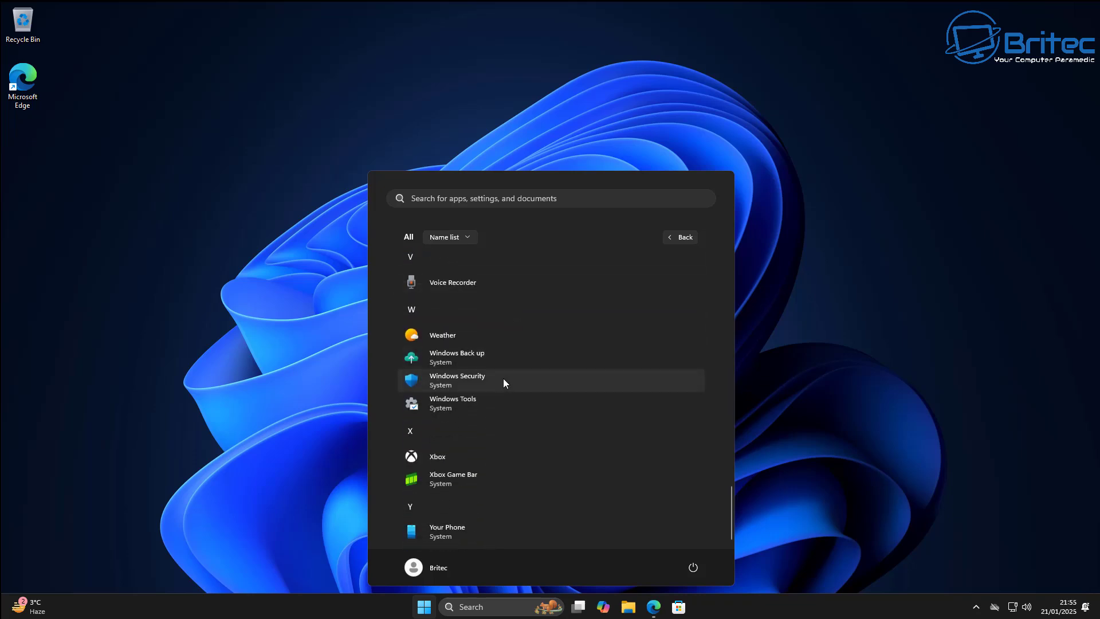
{"action": "left_click", "coordinate": [472, 238]}
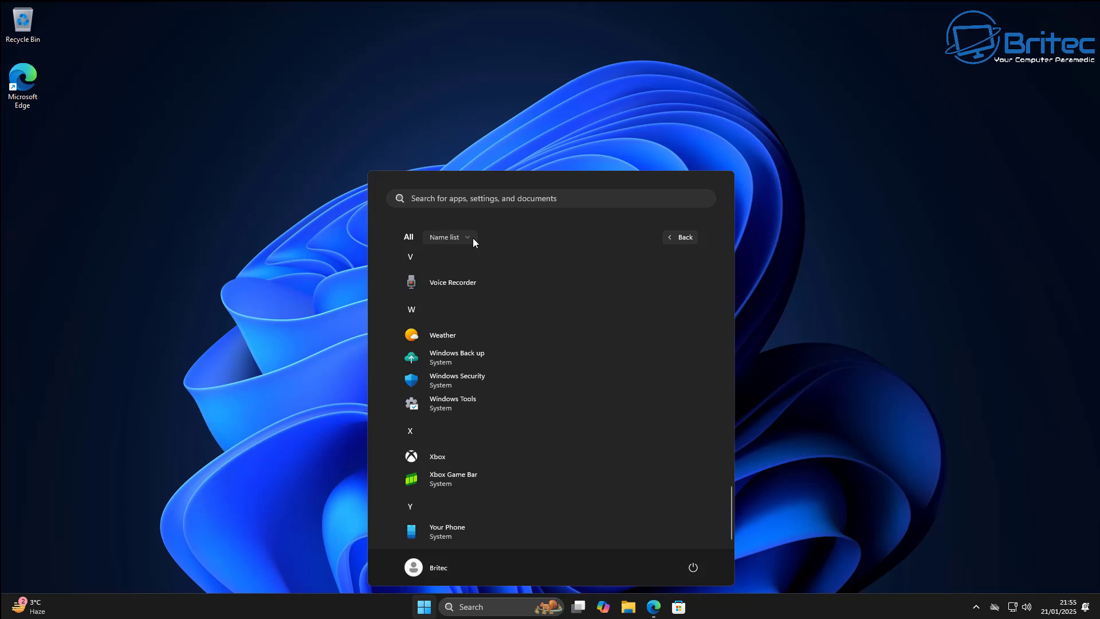
{"action": "left_click", "coordinate": [466, 296]}
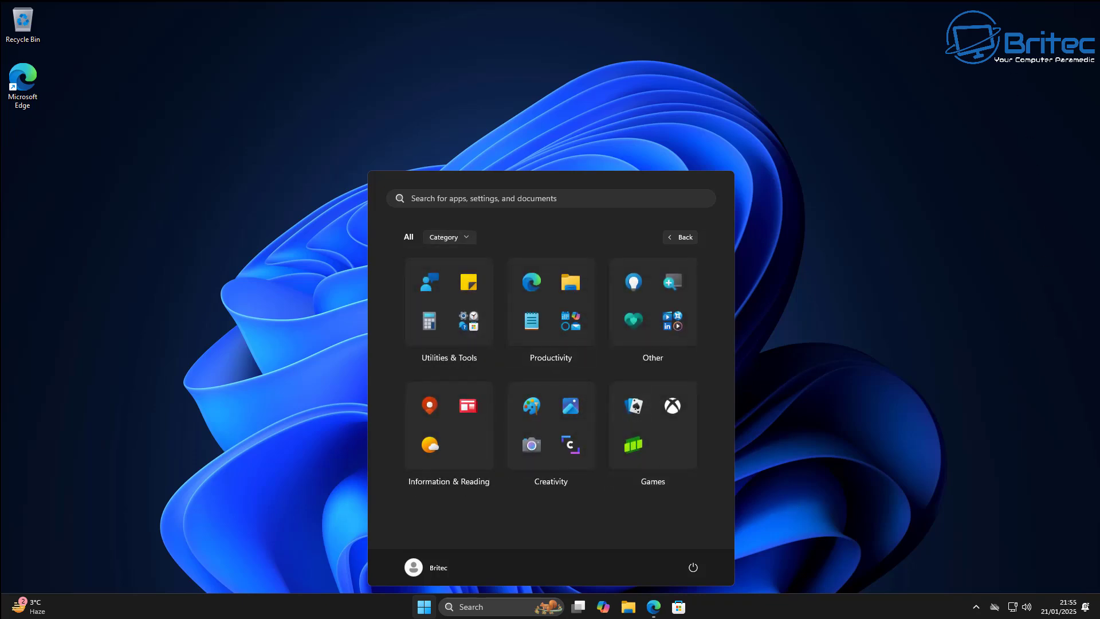
Step: Start buying the Win 11 Pro OEM key and apply promotion code BR09
{"action": "left_click", "coordinate": [876, 245]}
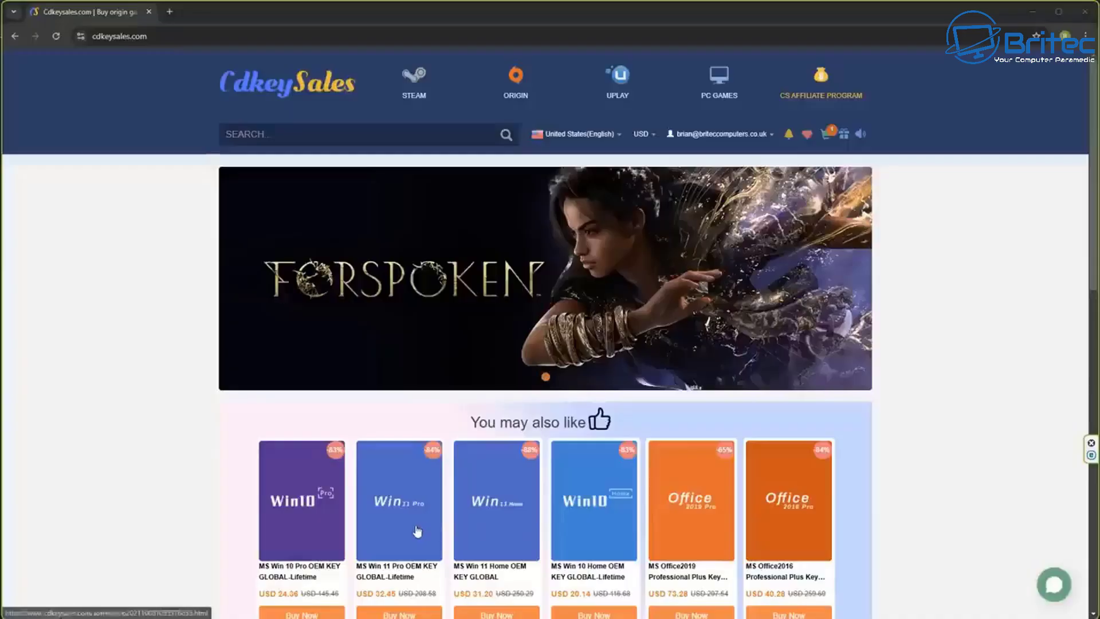
{"action": "left_click", "coordinate": [417, 531]}
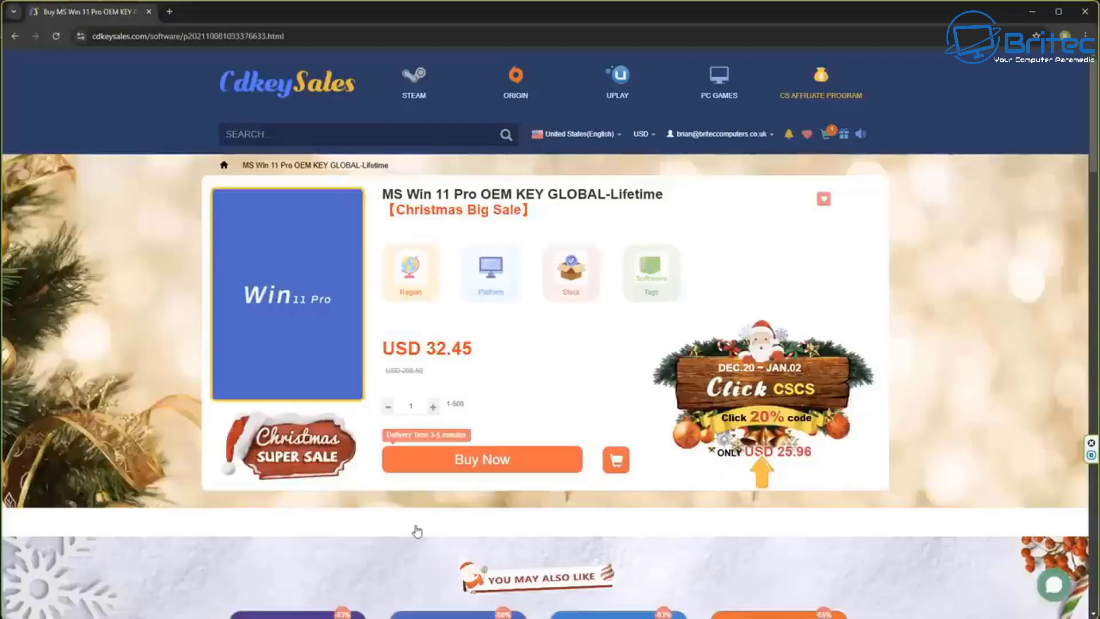
{"action": "left_click", "coordinate": [448, 471]}
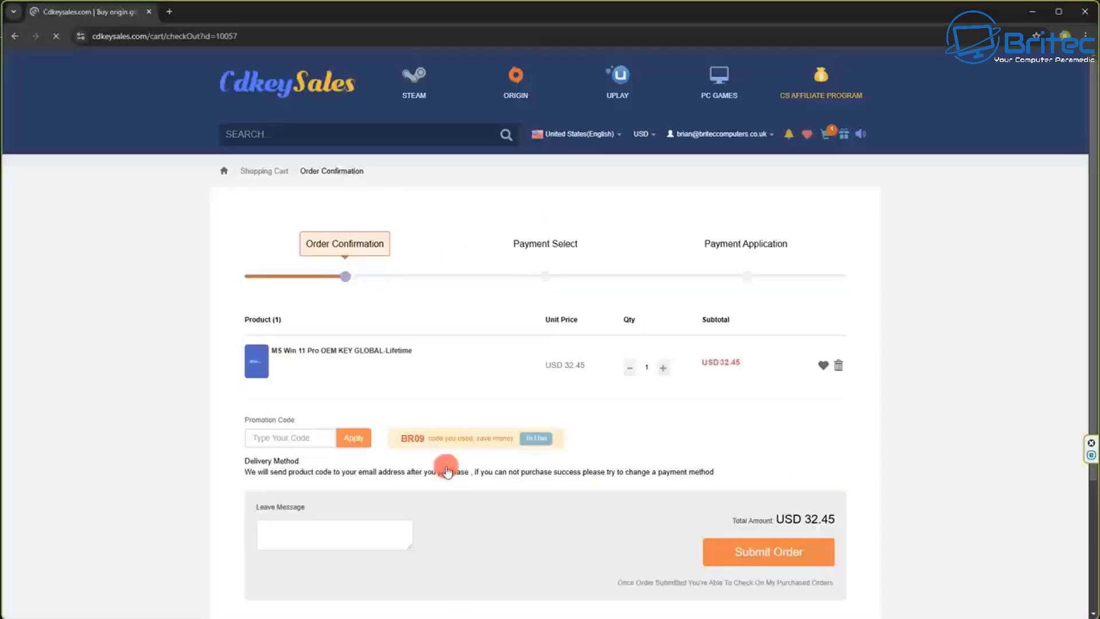
{"action": "left_click", "coordinate": [304, 438]}
{"action": "type", "text": "BR"}
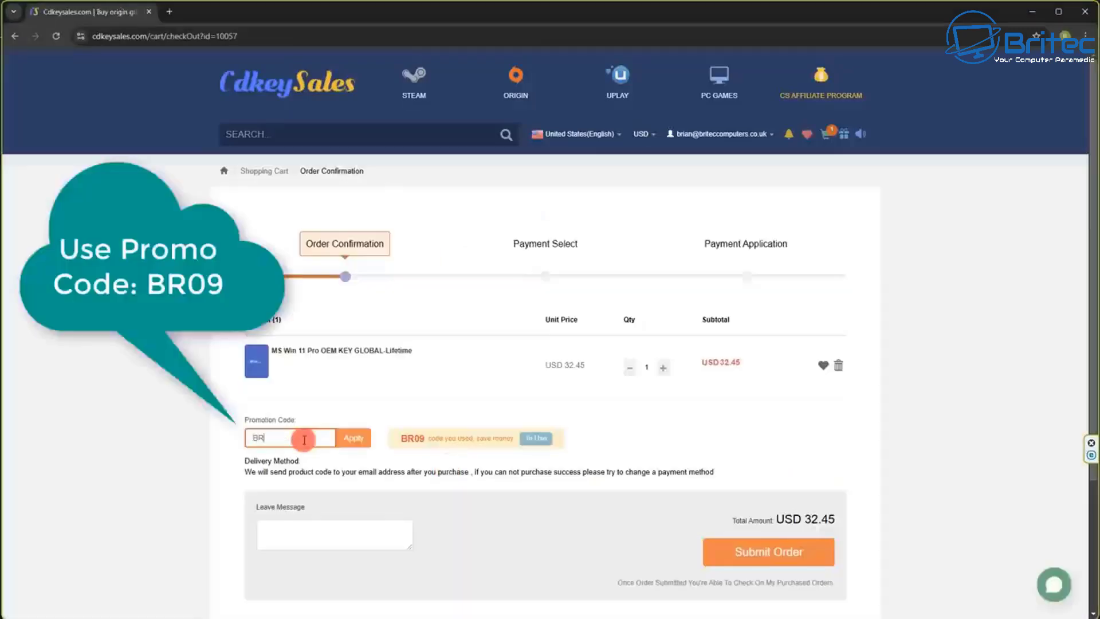
{"action": "type", "text": "09"}
{"action": "left_click", "coordinate": [354, 442]}
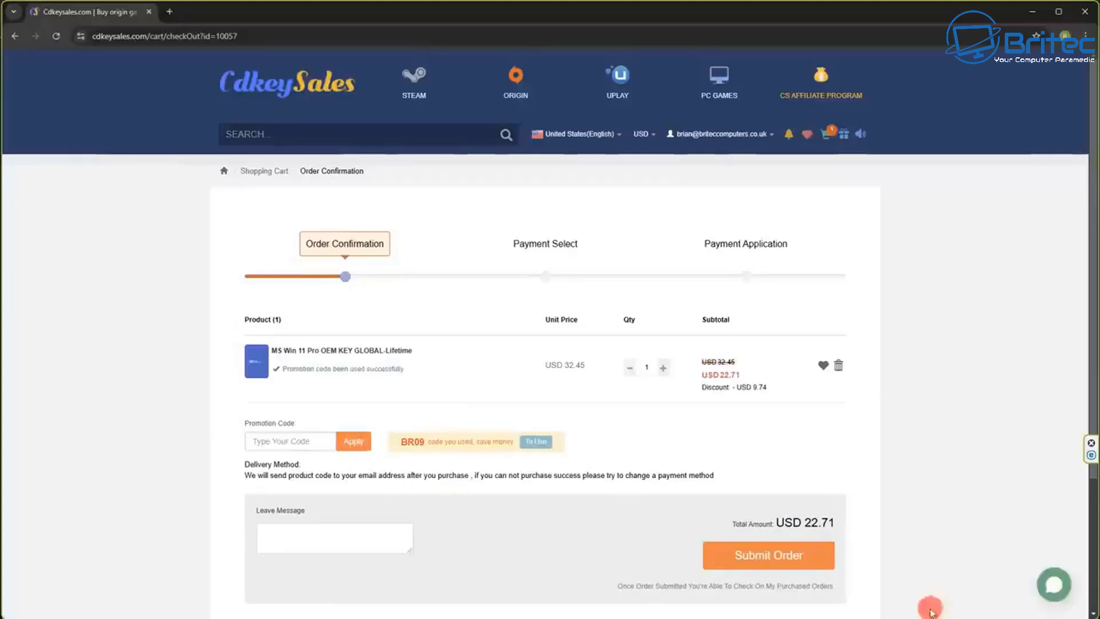
Step: Submit the USD 22.71 order and proceed to activate Windows with the product key
{"action": "left_click", "coordinate": [750, 557]}
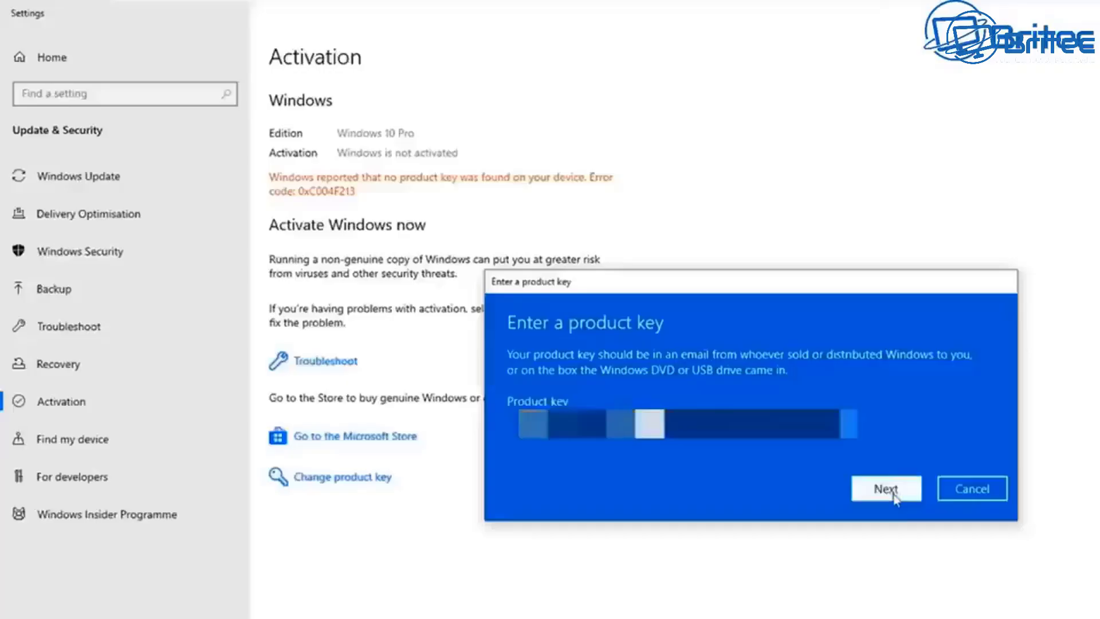
{"action": "left_click", "coordinate": [896, 486]}
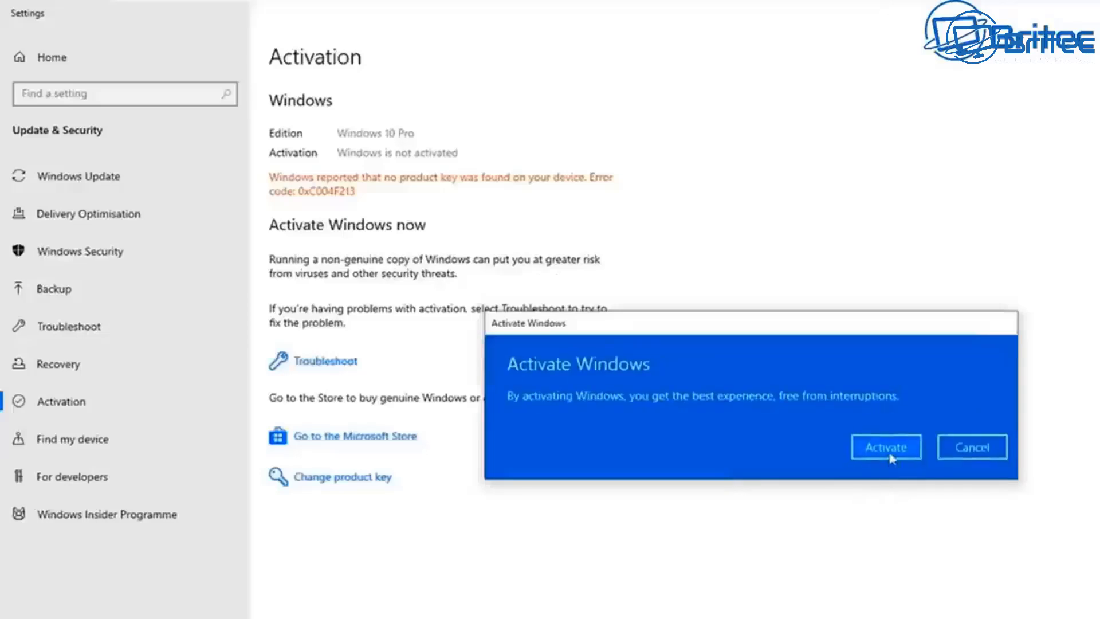
{"action": "left_click", "coordinate": [889, 455]}
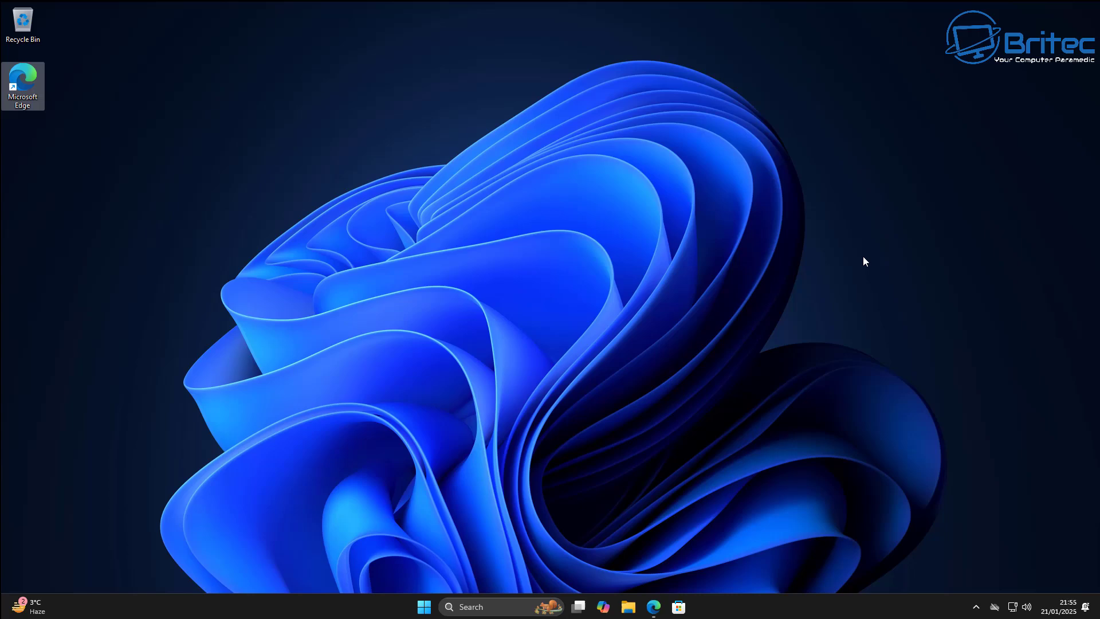
{"action": "left_click", "coordinate": [425, 606]}
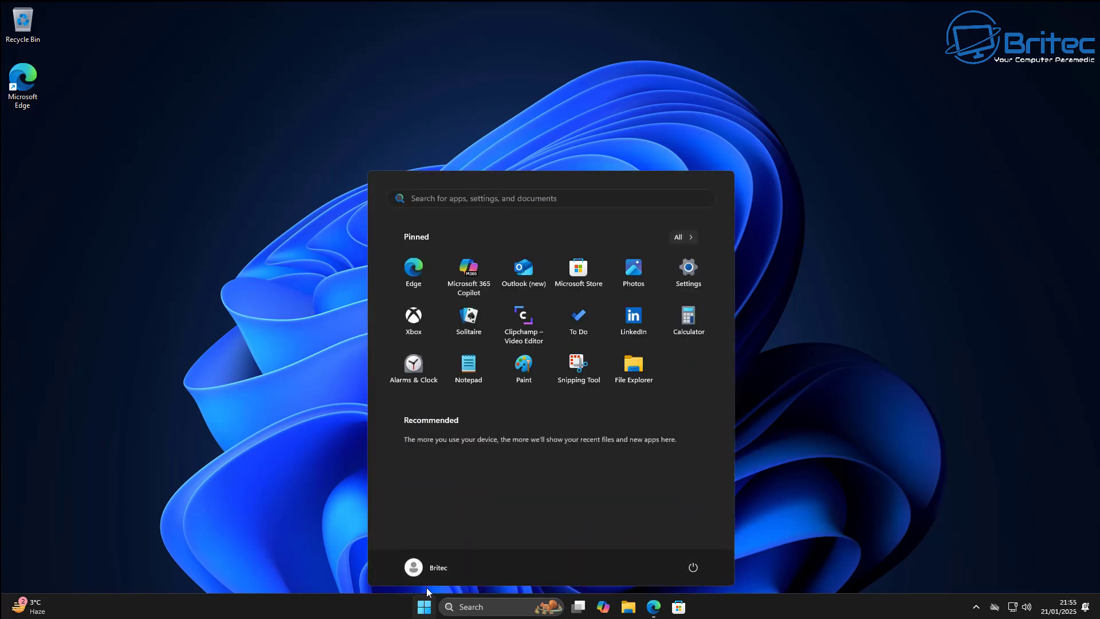
{"action": "type", "text": "winver"}
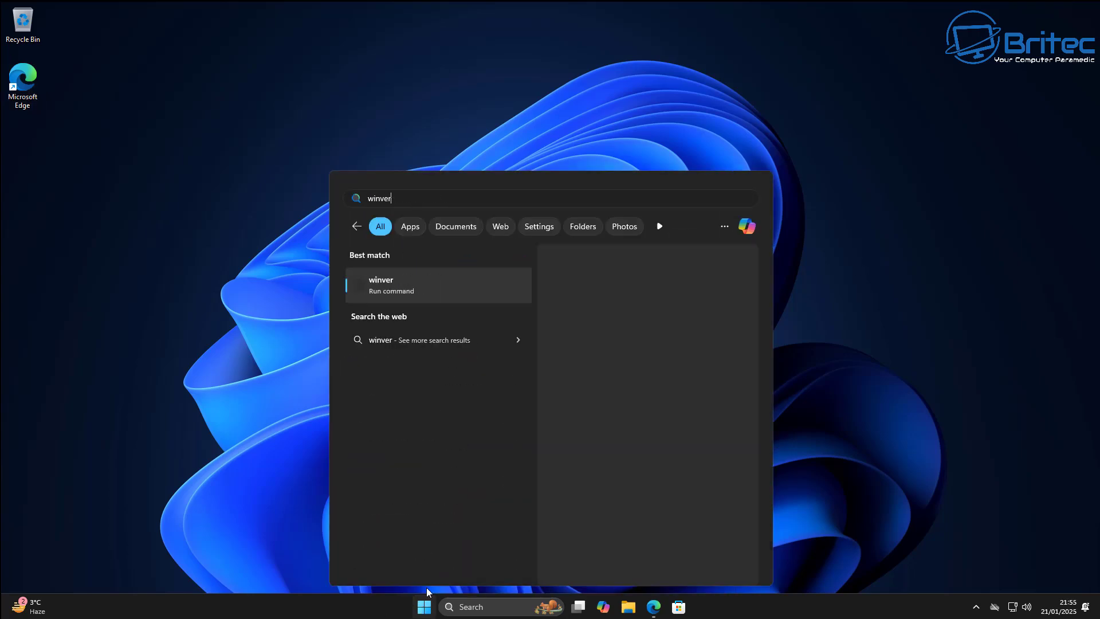
{"action": "left_click", "coordinate": [431, 290]}
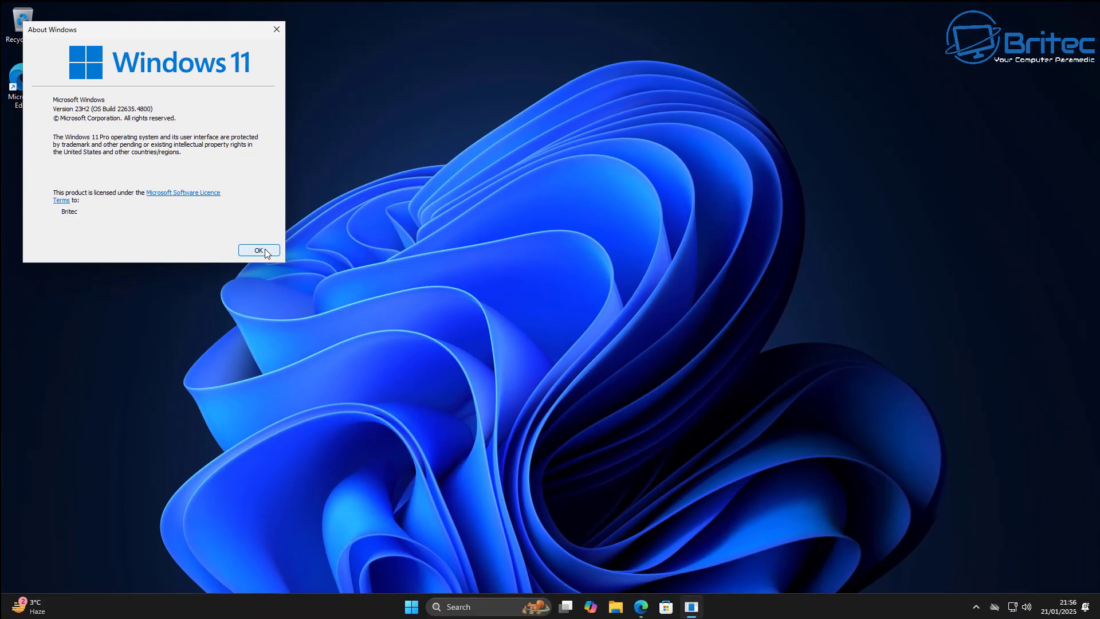
Step: Close the About Windows dialog and bring up the UUP dump browser window for build 22635.4800
{"action": "left_click", "coordinate": [265, 251]}
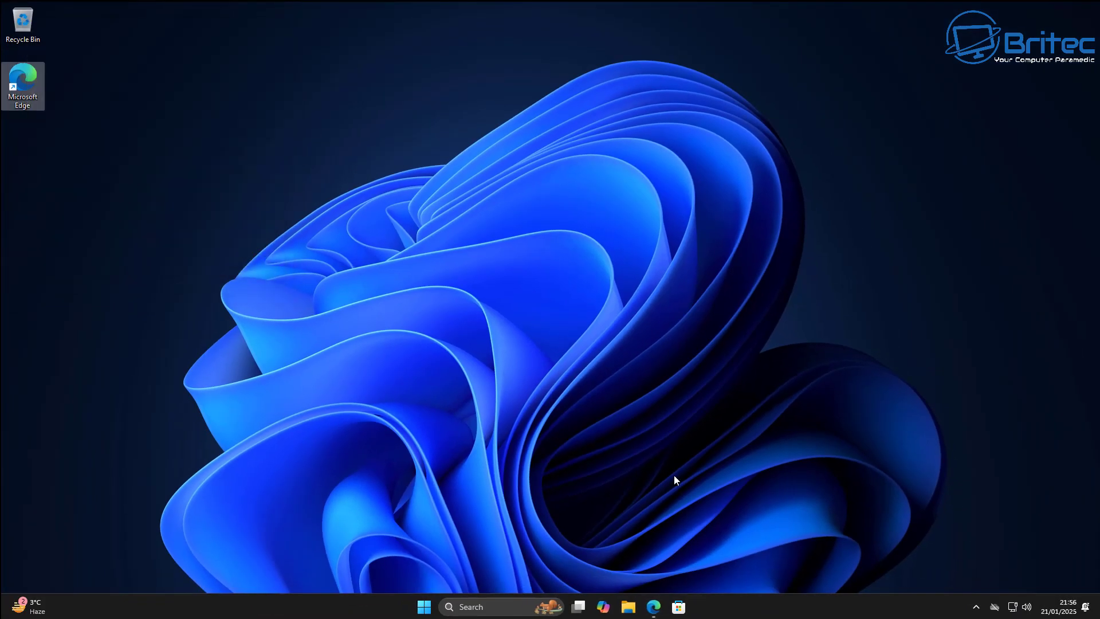
{"action": "left_click", "coordinate": [653, 607]}
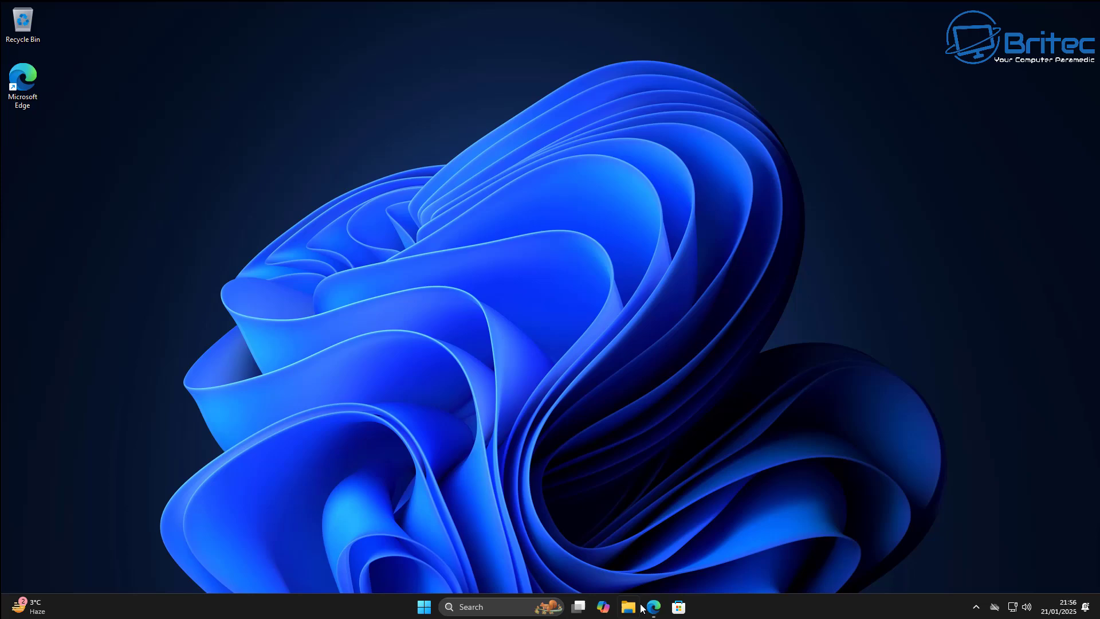
{"action": "mouse_move", "coordinate": [618, 559]}
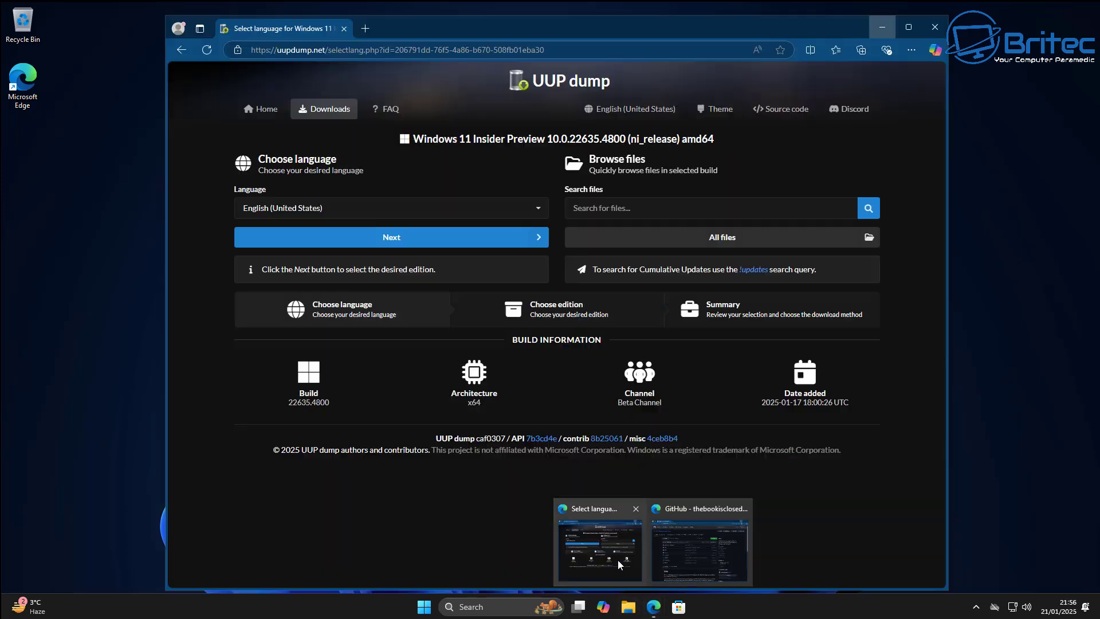
{"action": "left_click", "coordinate": [621, 549]}
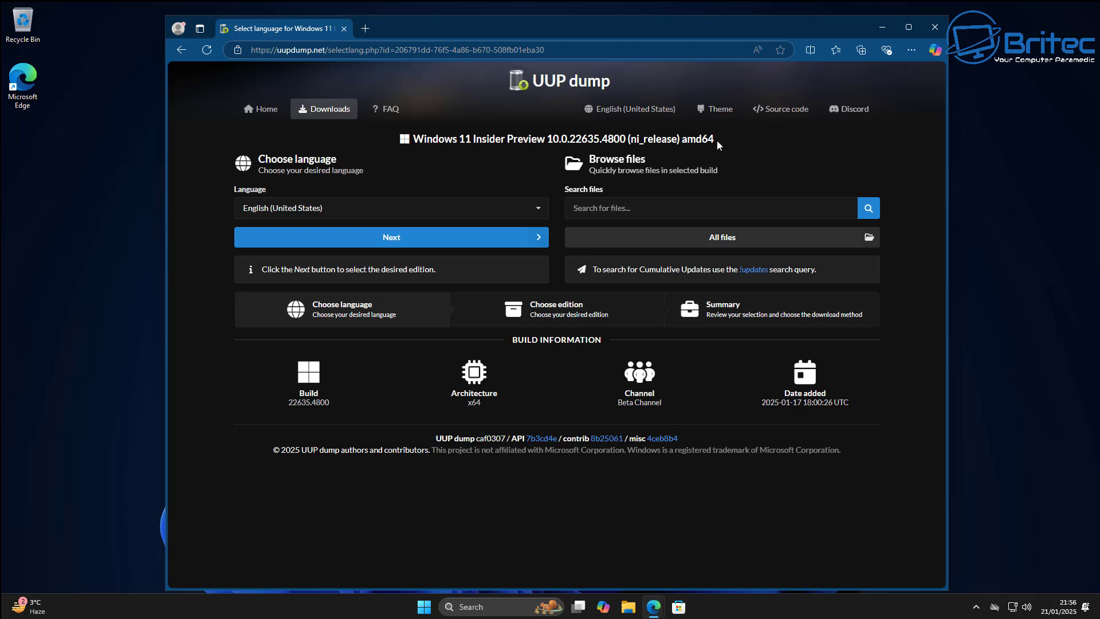
{"action": "left_click_drag", "start_coordinate": [721, 143], "coordinate": [410, 143]}
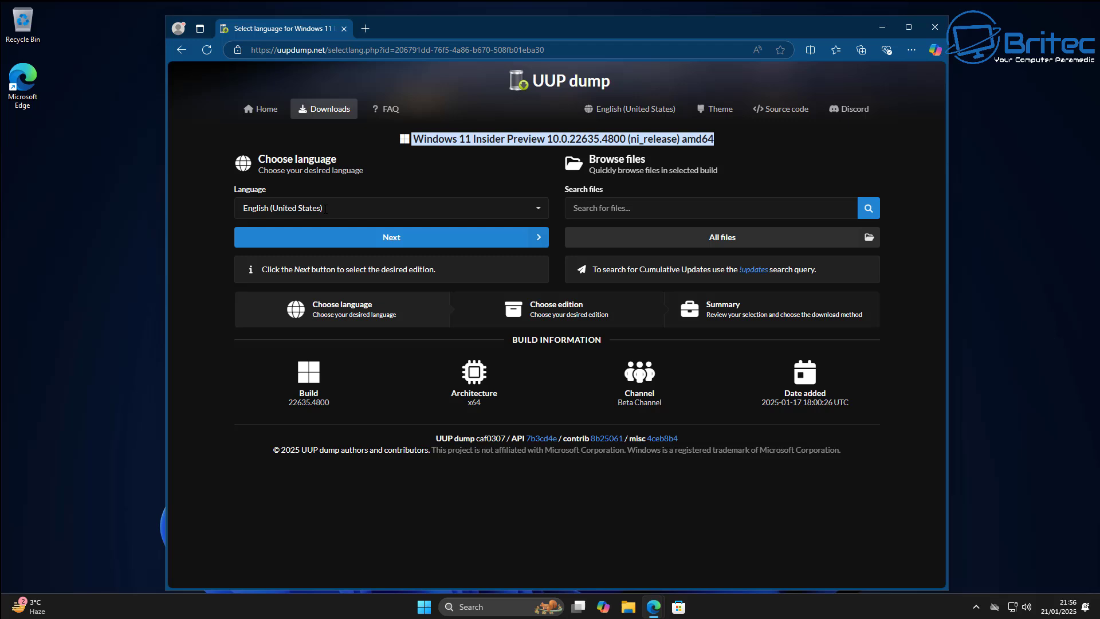
Step: Keep English (United States) as the download language and continue to edition selection
{"action": "left_click", "coordinate": [539, 211]}
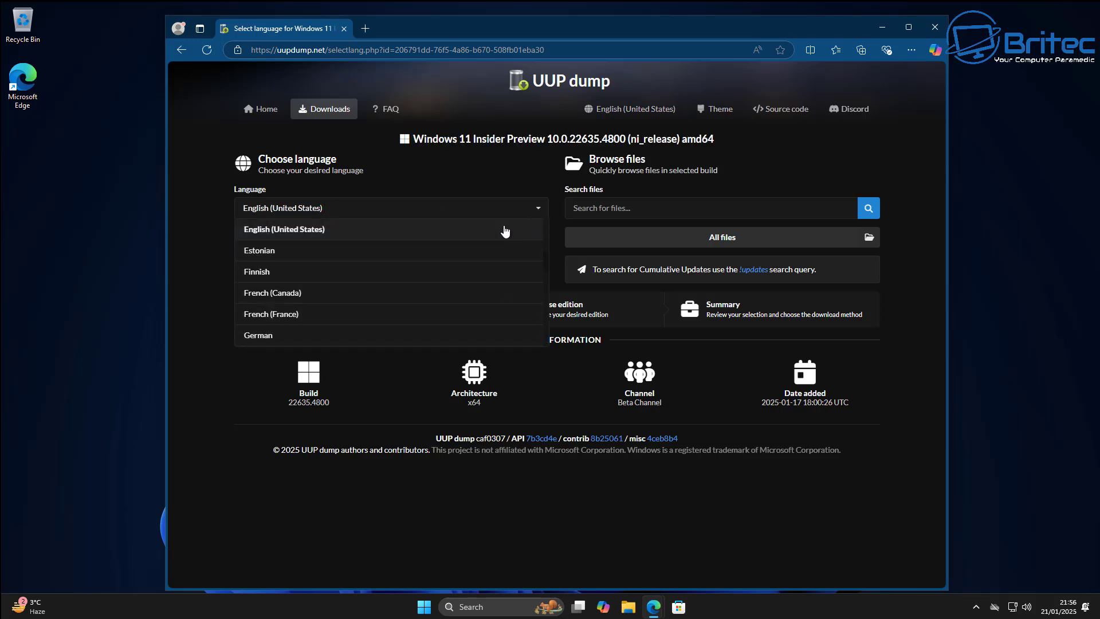
{"action": "left_click", "coordinate": [344, 229]}
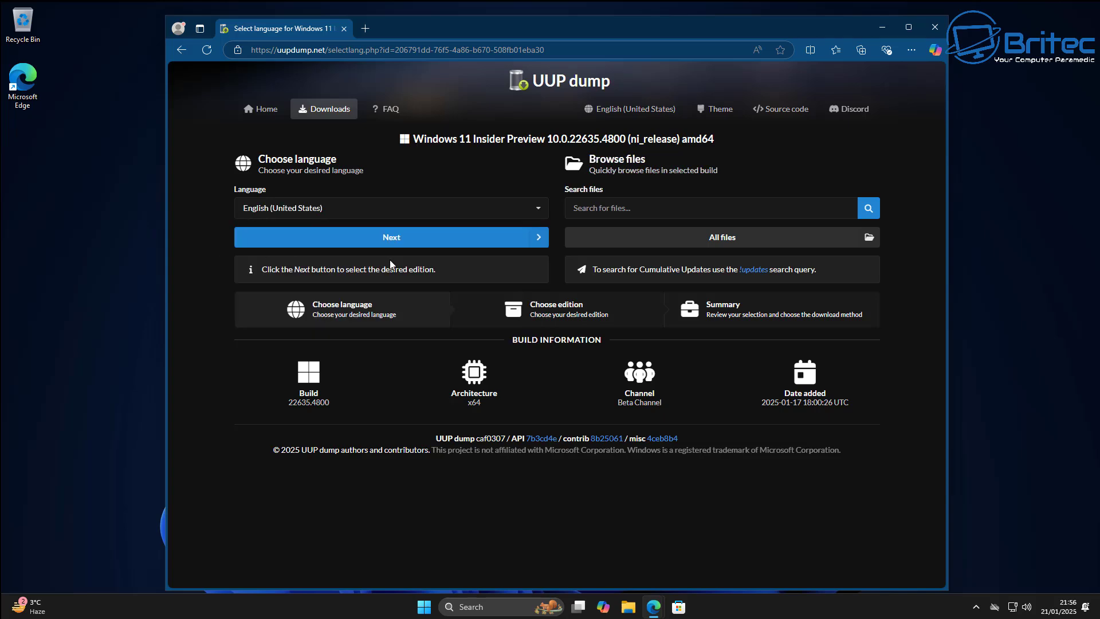
{"action": "left_click", "coordinate": [414, 250]}
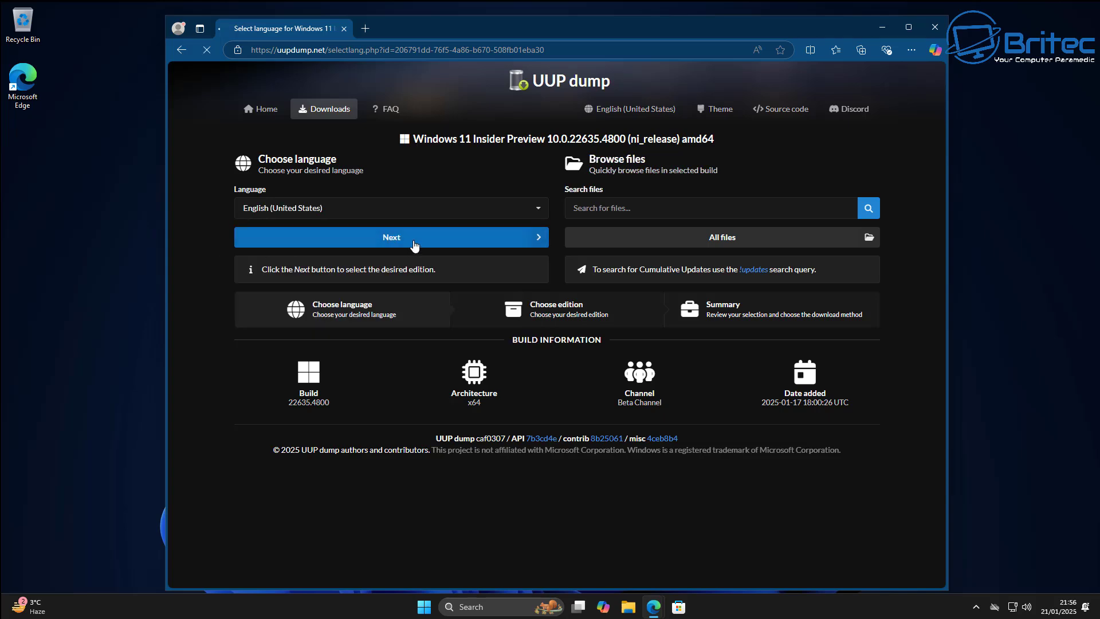
Step: Untick Windows Home so only Windows Pro remains, and continue to the download summary
{"action": "left_click", "coordinate": [240, 240]}
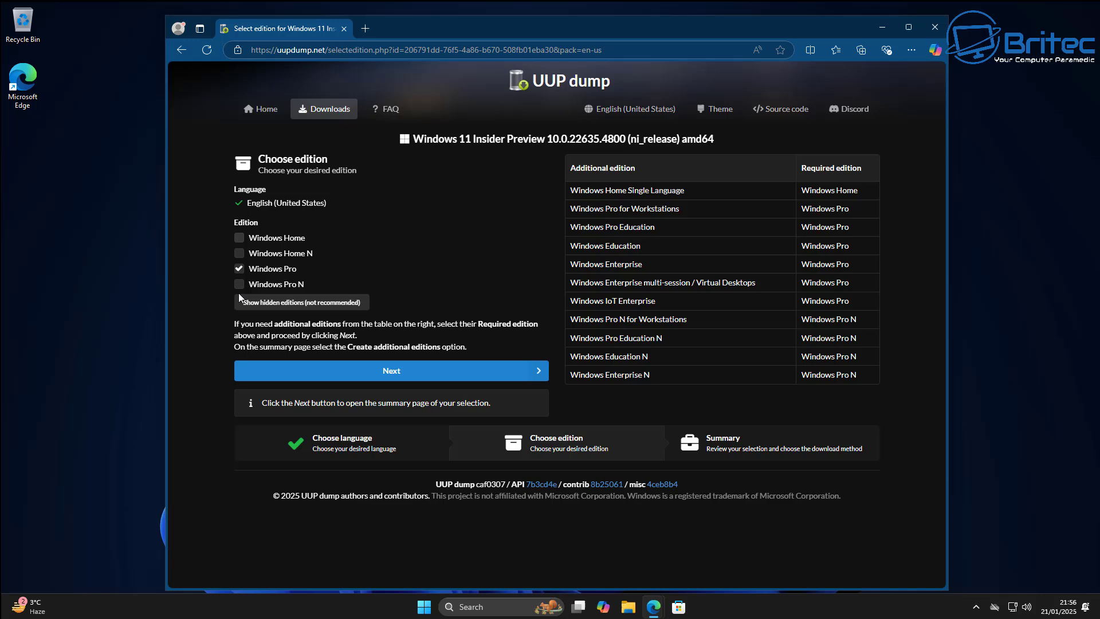
{"action": "left_click", "coordinate": [400, 372]}
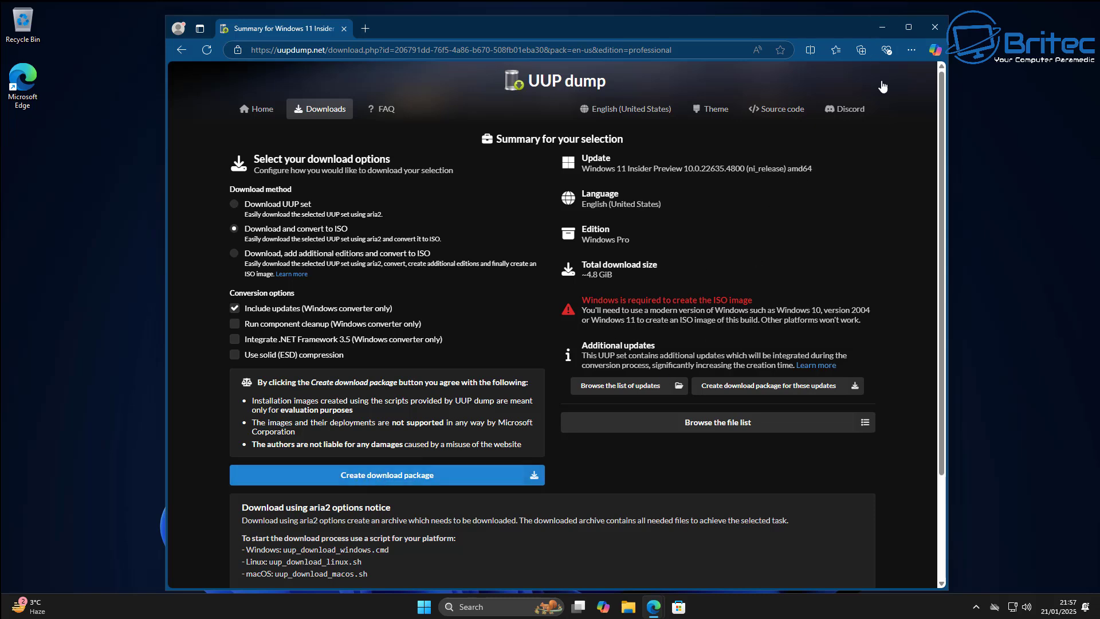
Step: Bring up the GitHub ViVe window, view the ViVeTool v0.3.3 release assets, then minimise the browser
{"action": "left_click", "coordinate": [883, 27]}
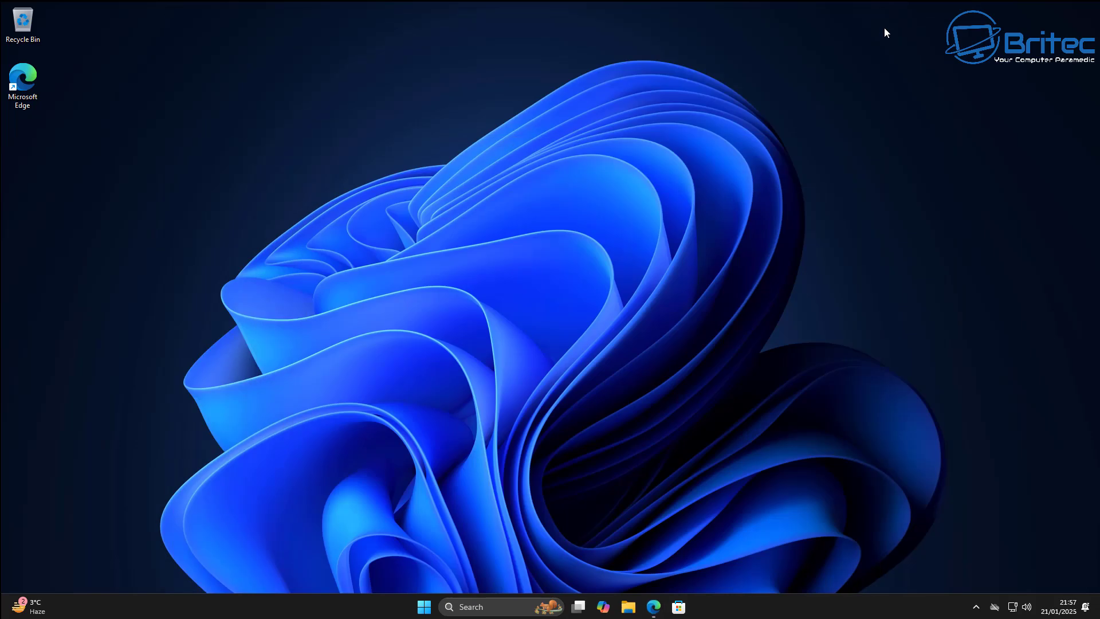
{"action": "mouse_move", "coordinate": [653, 607]}
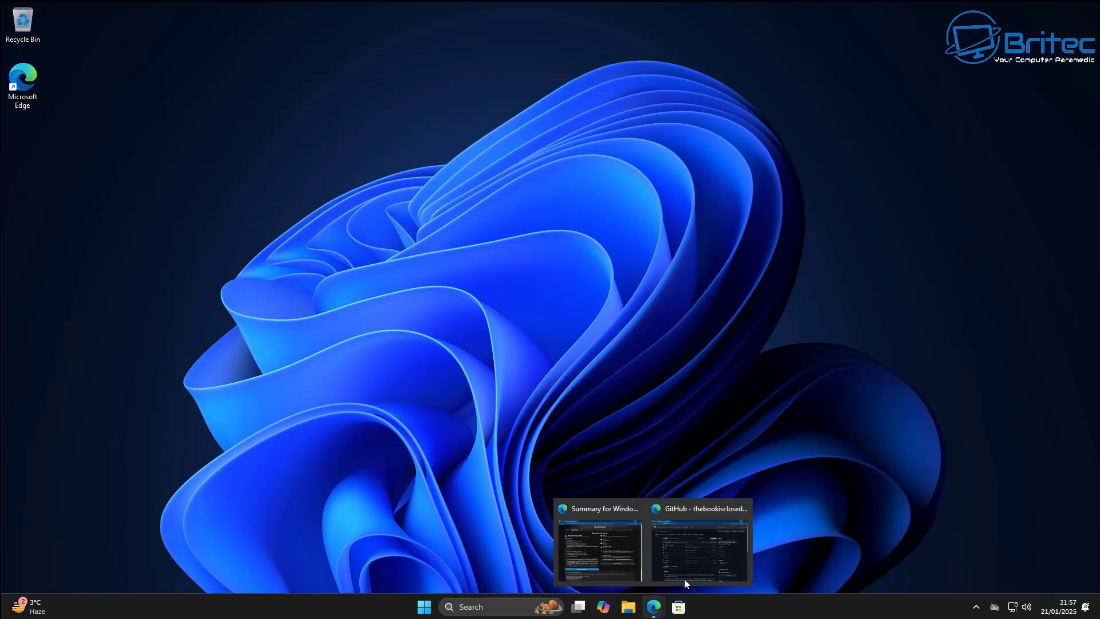
{"action": "left_click", "coordinate": [692, 566]}
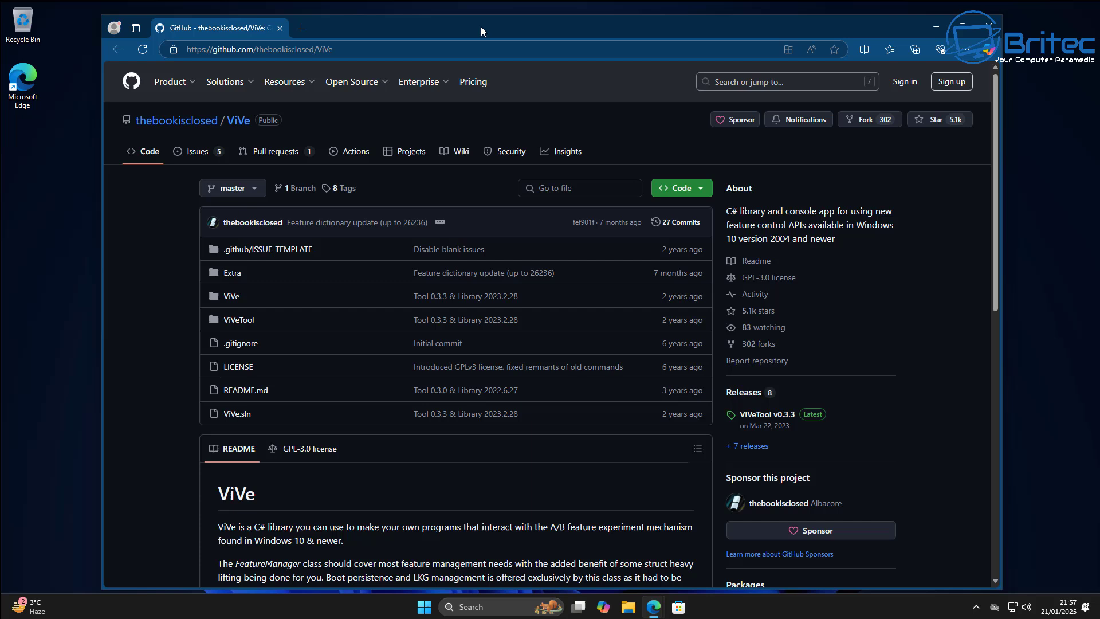
{"action": "left_click_drag", "start_coordinate": [484, 26], "coordinate": [489, 24]}
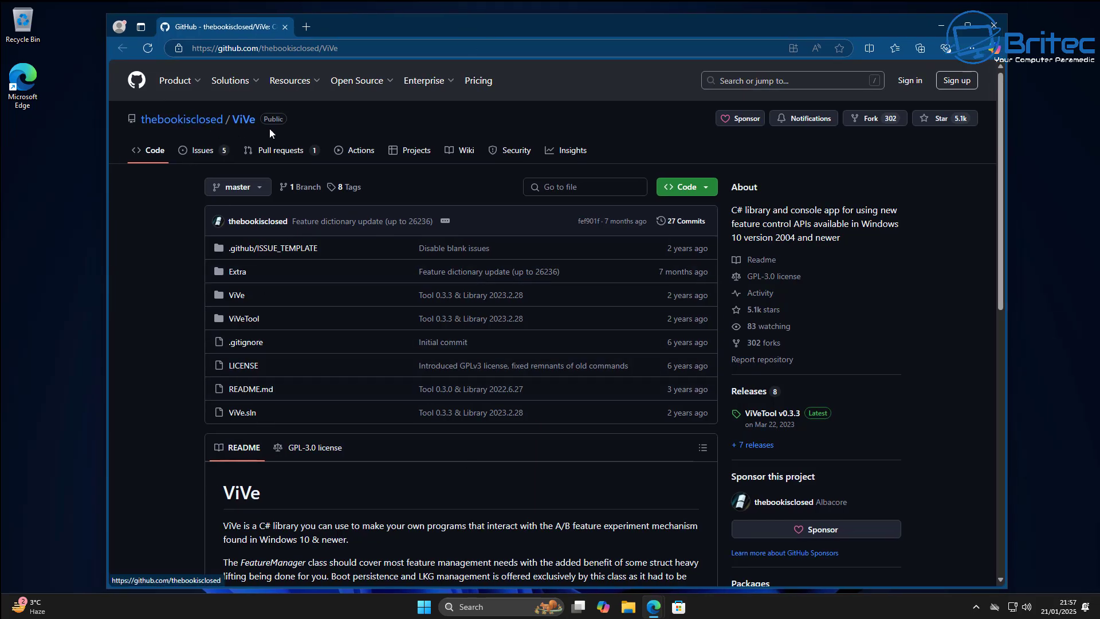
{"action": "left_click", "coordinate": [822, 421]}
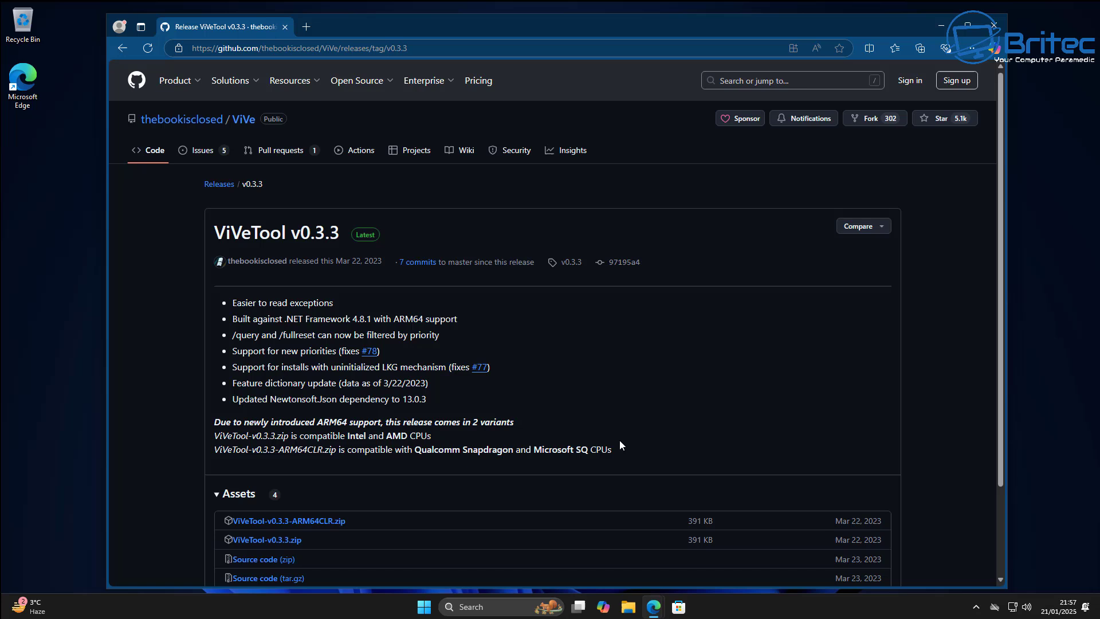
{"action": "scroll", "coordinate": [594, 459], "scroll_direction": "down", "scroll_amount": 1}
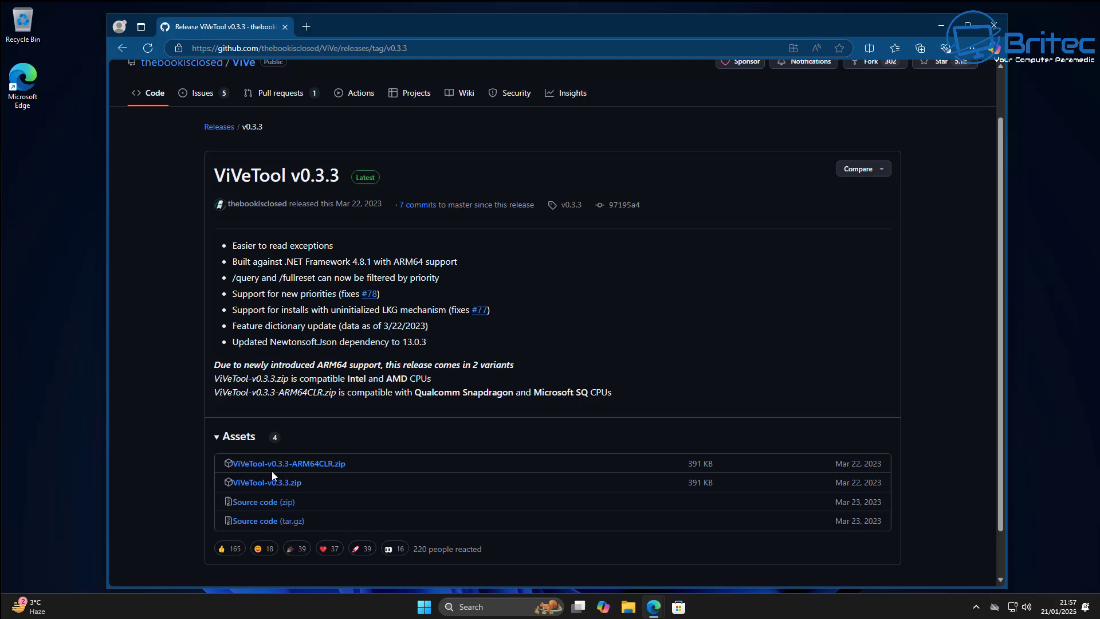
{"action": "left_click", "coordinate": [943, 29]}
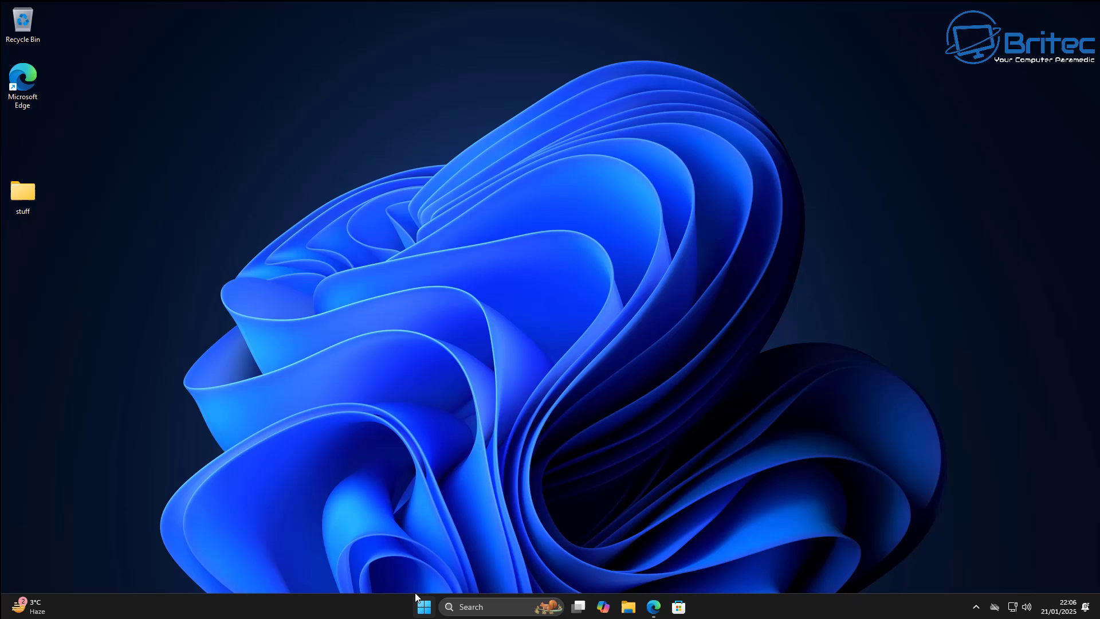
Step: Extract the ViVeTool-v0.3.3 zip in Downloads into its own ViVeTool-v0.3.3 folder
{"action": "left_click", "coordinate": [630, 608]}
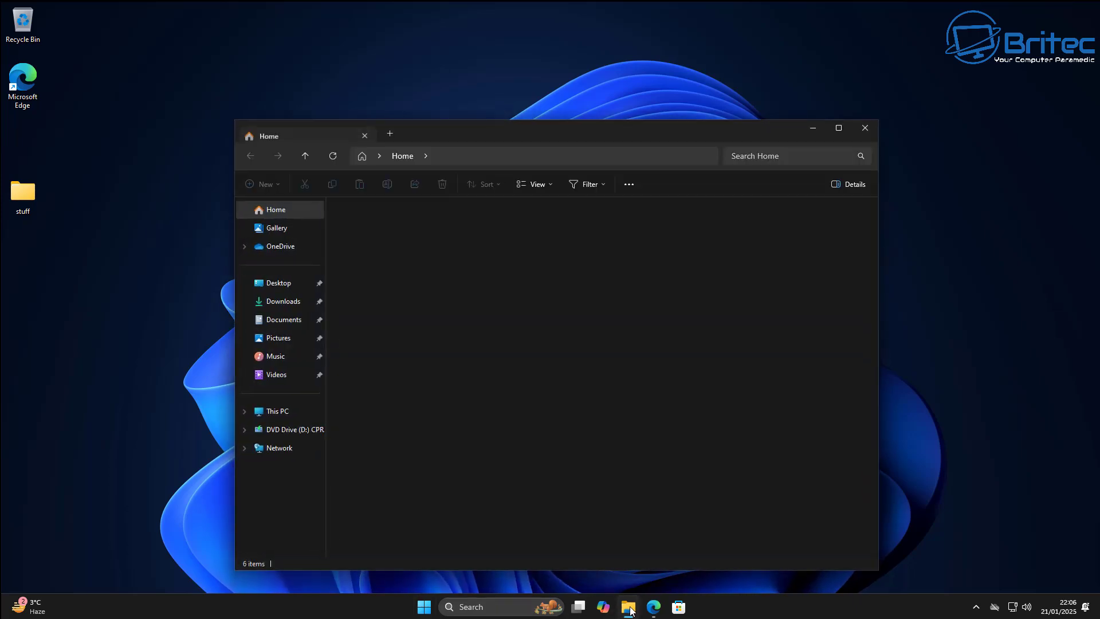
{"action": "left_click", "coordinate": [287, 306]}
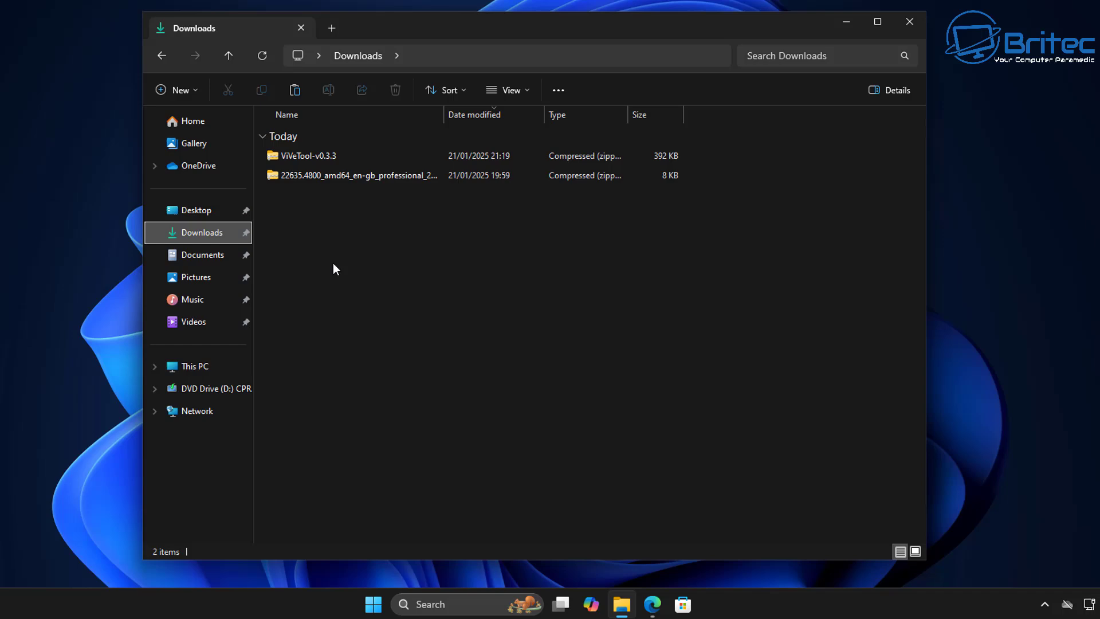
{"action": "right_click", "coordinate": [322, 157]}
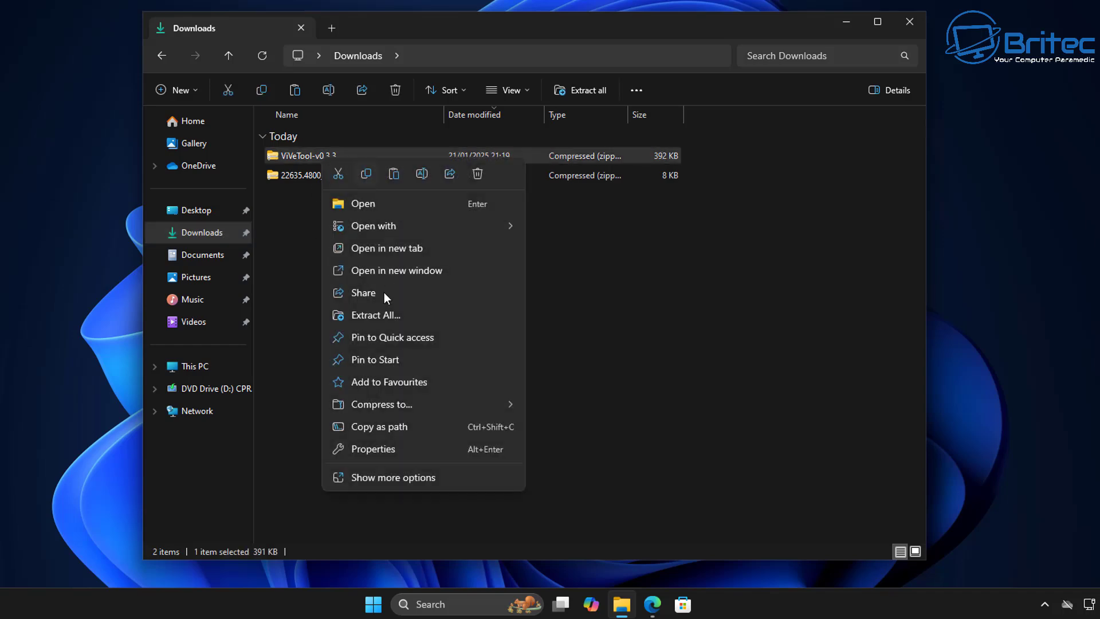
{"action": "left_click", "coordinate": [376, 315]}
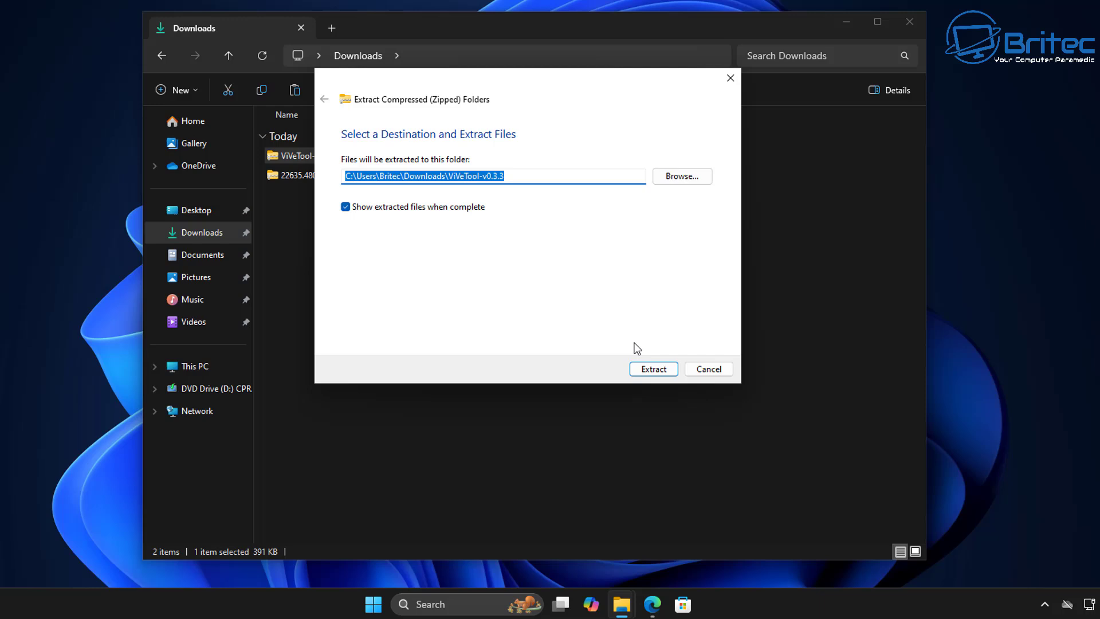
{"action": "left_click", "coordinate": [655, 369]}
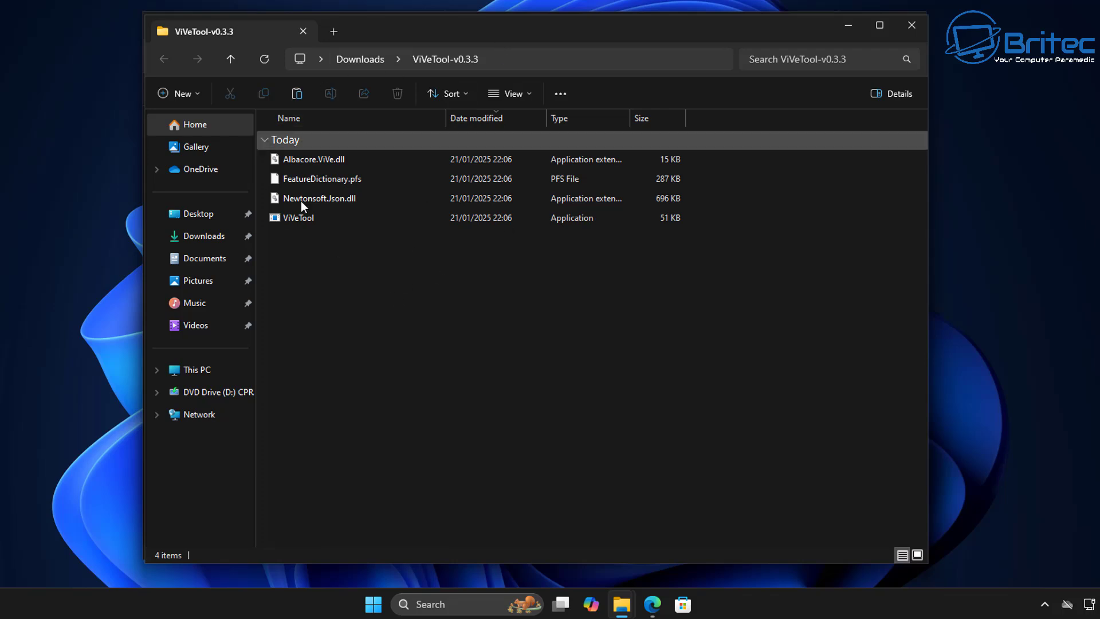
Step: Close the extracted folder window and delete the ViVeTool-v0.3.3 zip
{"action": "left_click", "coordinate": [912, 25]}
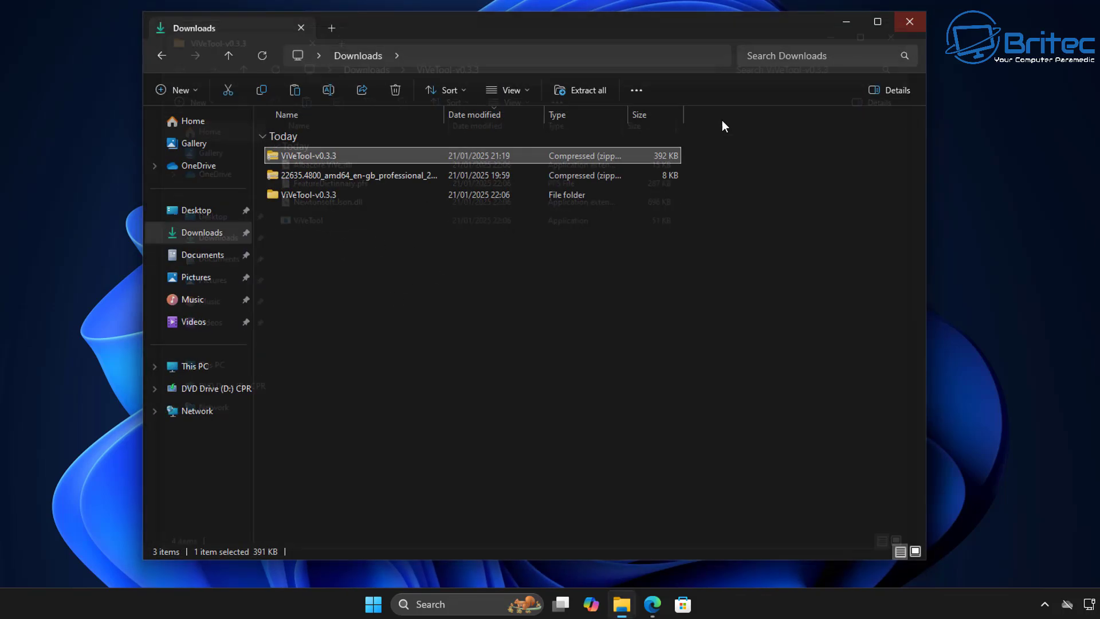
{"action": "right_click", "coordinate": [318, 152]}
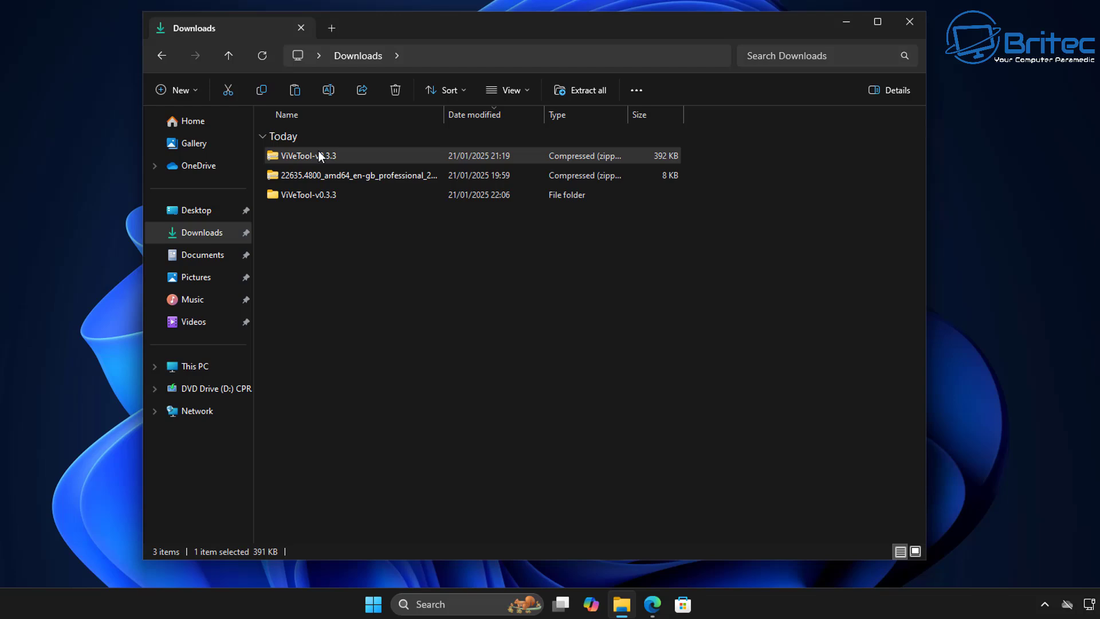
{"action": "left_click", "coordinate": [474, 168]}
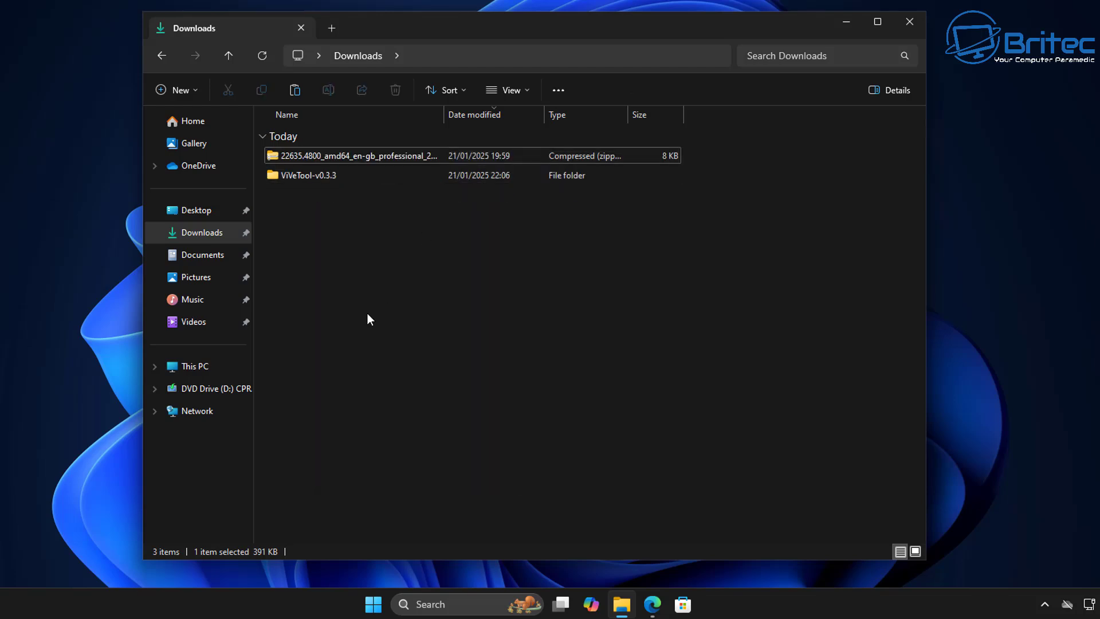
Step: Extract the 22635.4800 build zip into its own folder in Downloads
{"action": "left_click", "coordinate": [356, 158]}
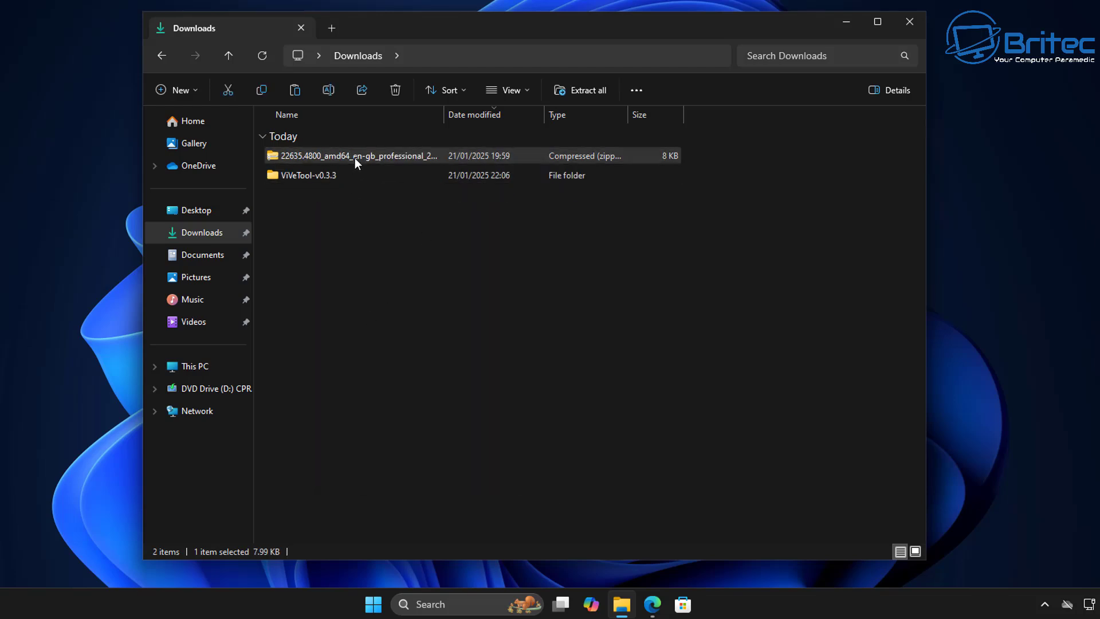
{"action": "right_click", "coordinate": [356, 158]}
{"action": "left_click", "coordinate": [419, 315]}
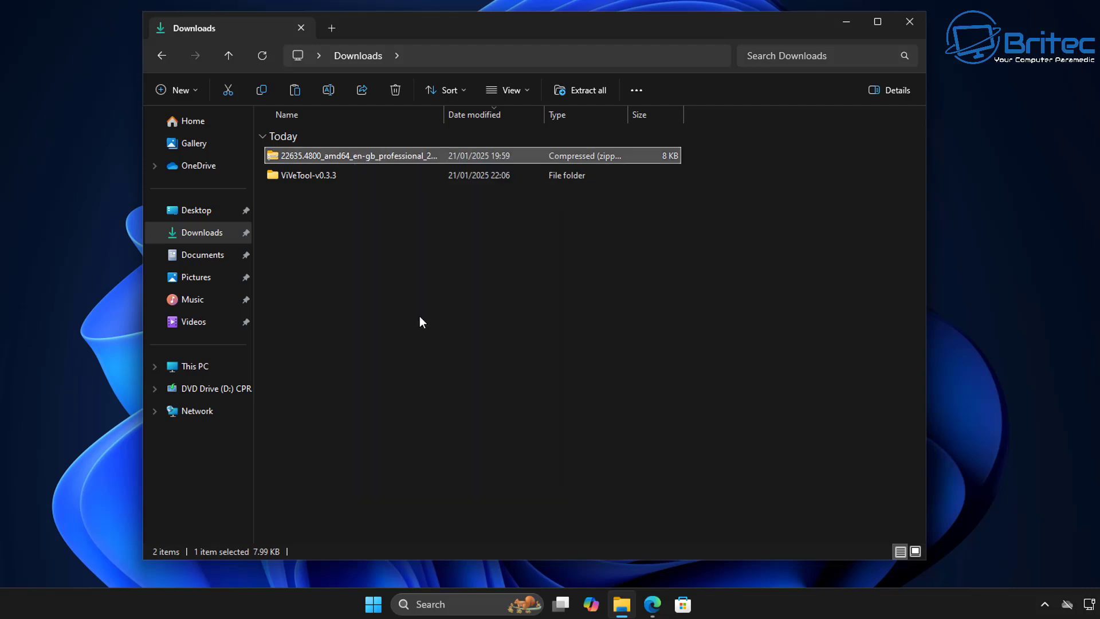
{"action": "left_click", "coordinate": [661, 374]}
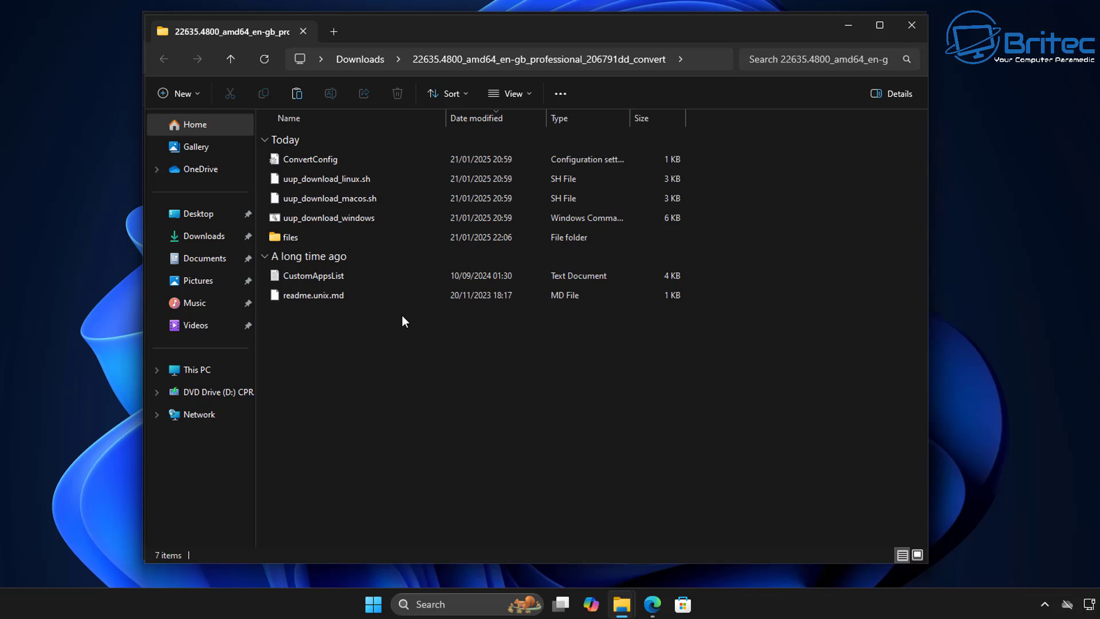
{"action": "left_click", "coordinate": [911, 26]}
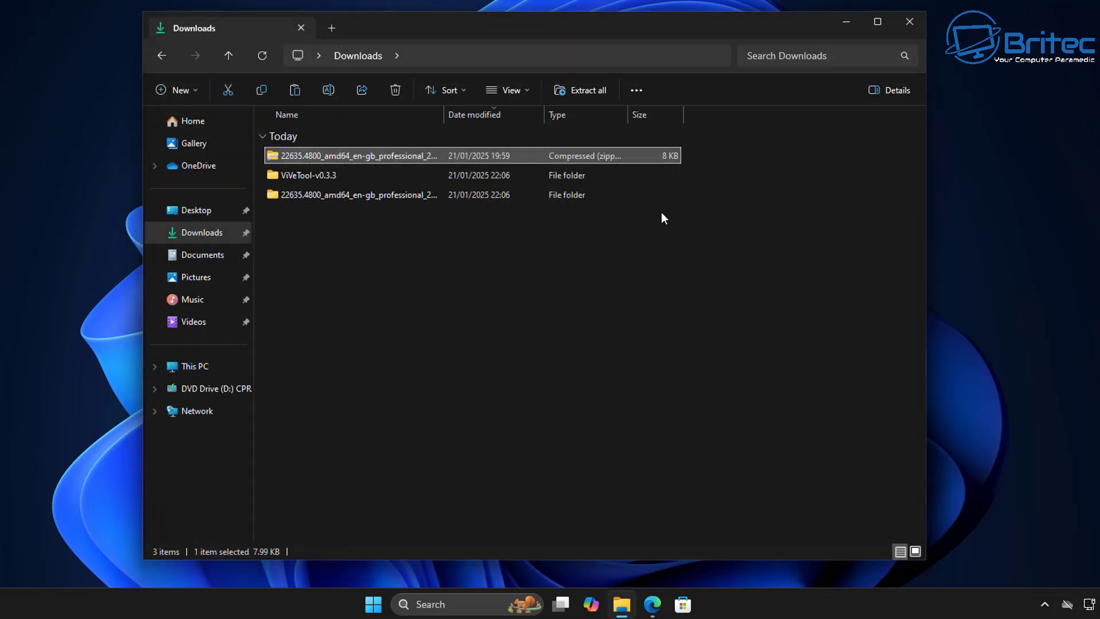
Step: Delete the original 22635.4800 build zip, leaving its name unchanged after an accidental rename
{"action": "left_click", "coordinate": [333, 154]}
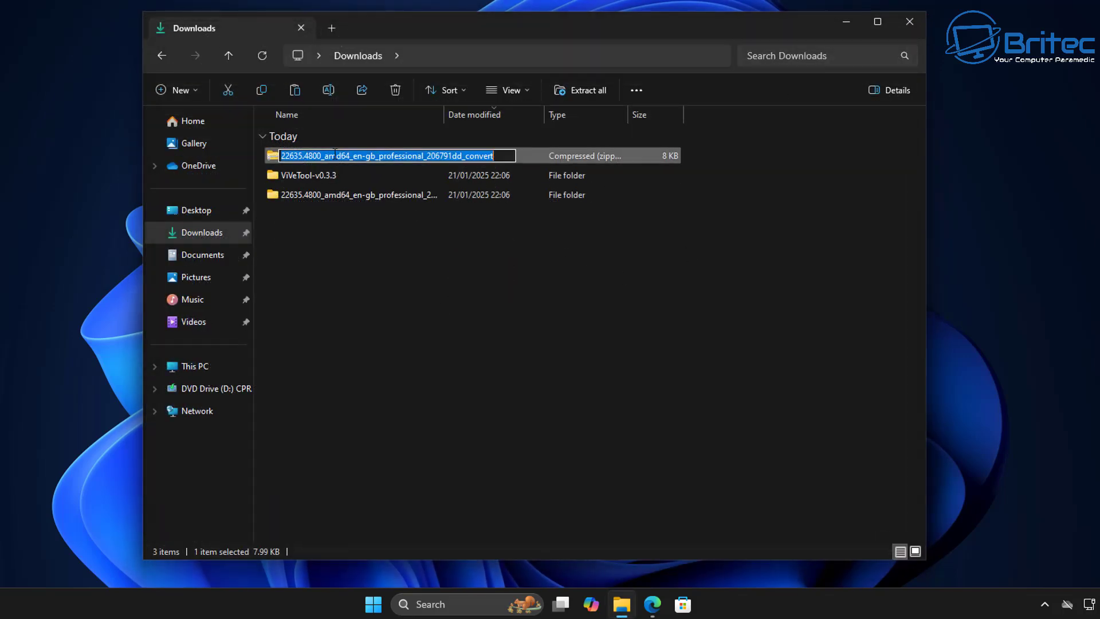
{"action": "right_click", "coordinate": [334, 153]}
{"action": "left_click", "coordinate": [504, 156]}
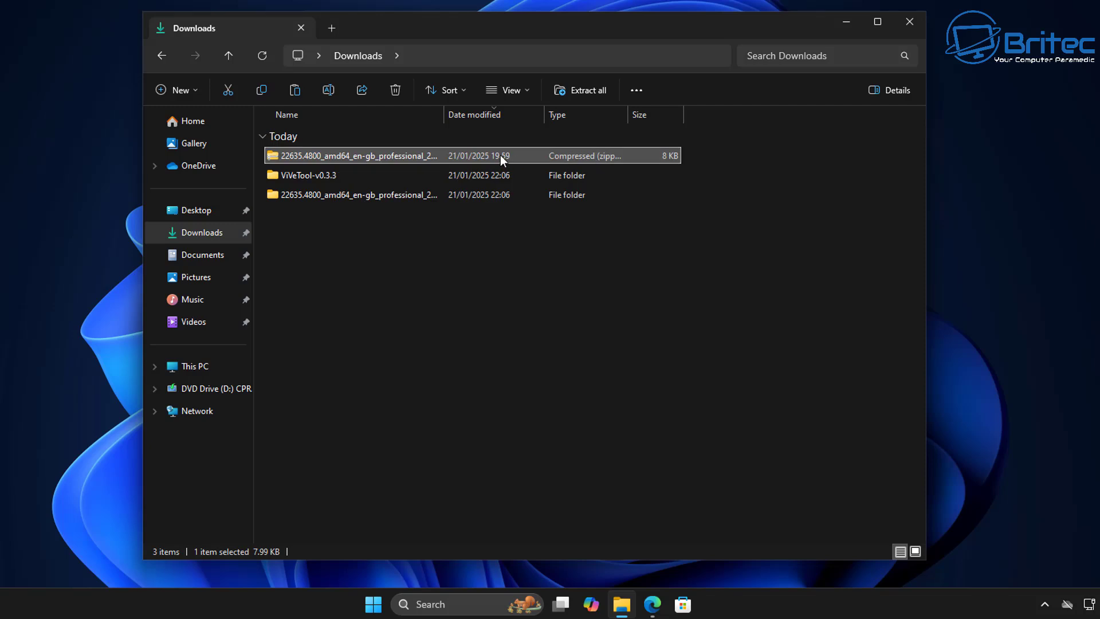
{"action": "right_click", "coordinate": [500, 154]}
{"action": "left_click", "coordinate": [654, 171]}
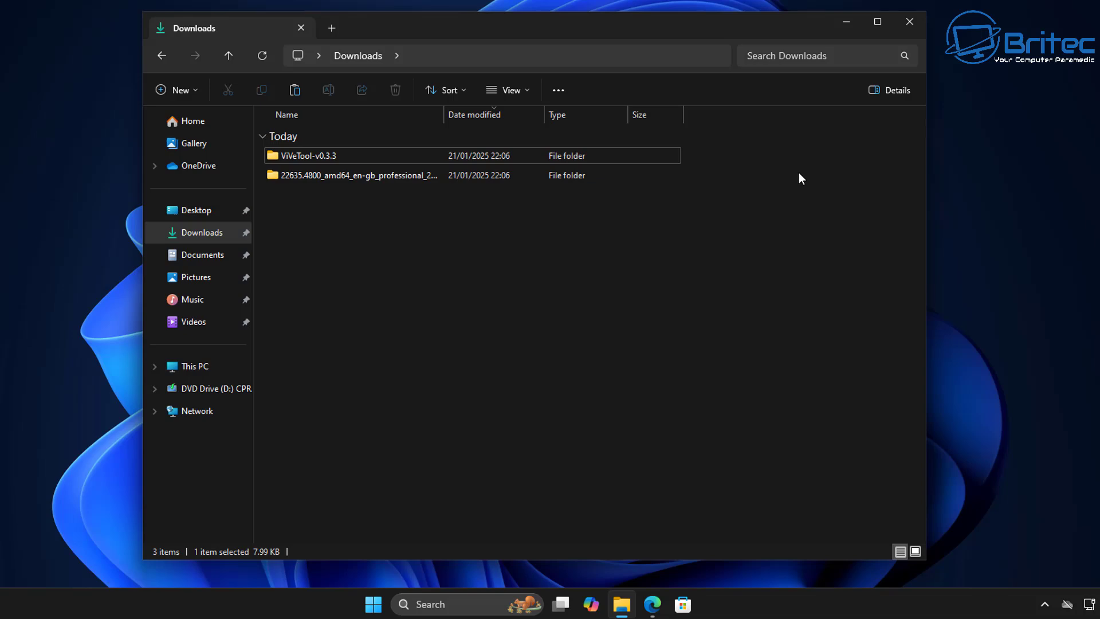
Step: Open the 22635.4800 folder and display its files as Medium-sized icons
{"action": "double_click", "coordinate": [370, 180]}
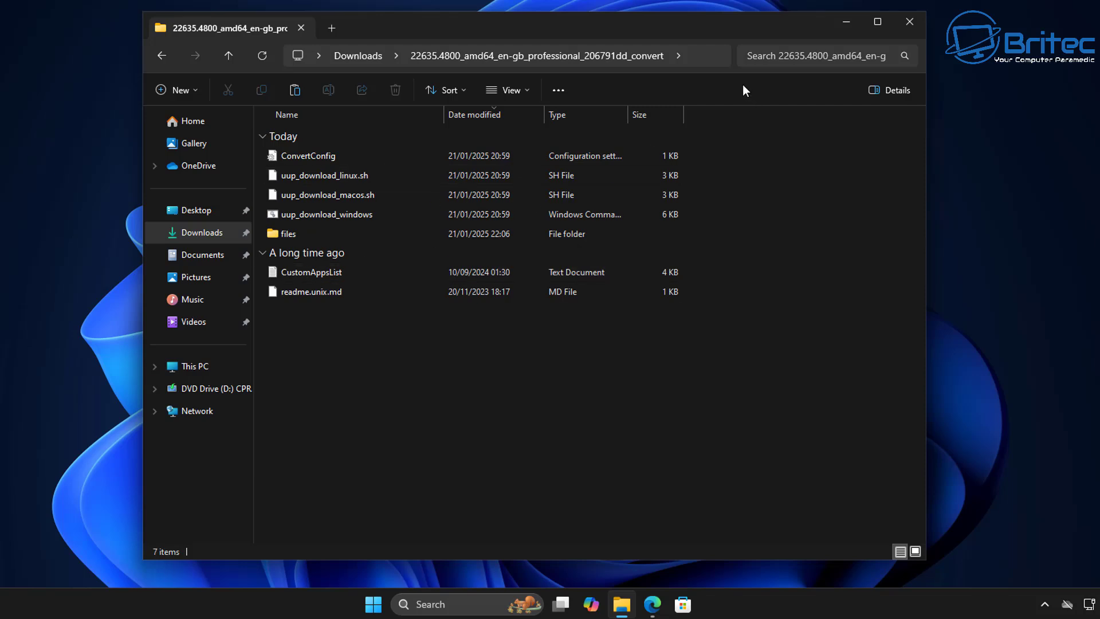
{"action": "left_click", "coordinate": [525, 93]}
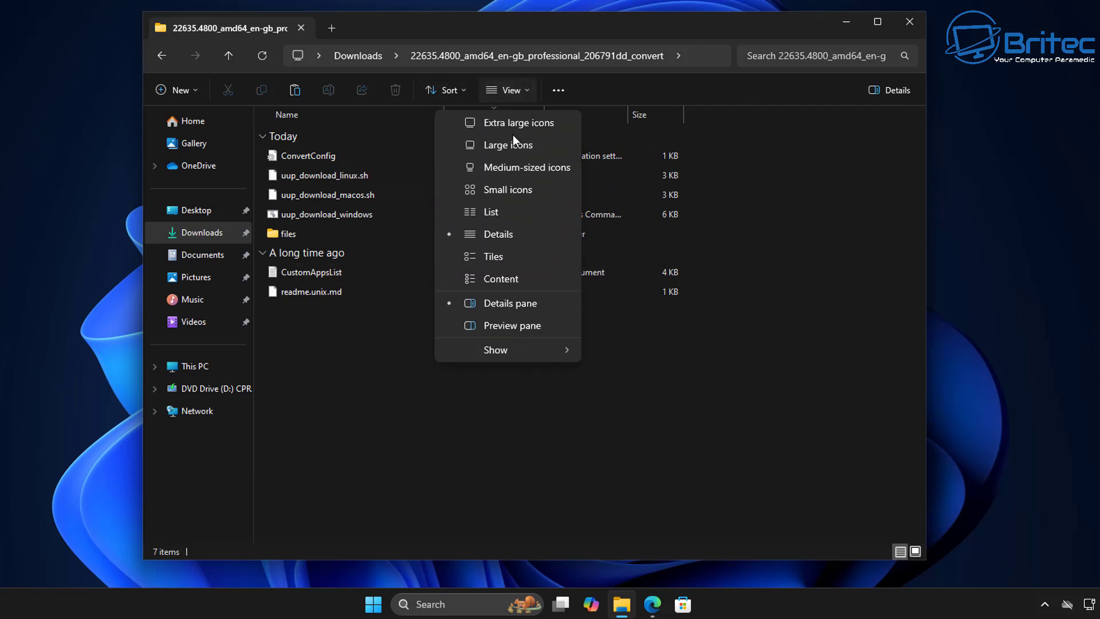
{"action": "left_click", "coordinate": [511, 172]}
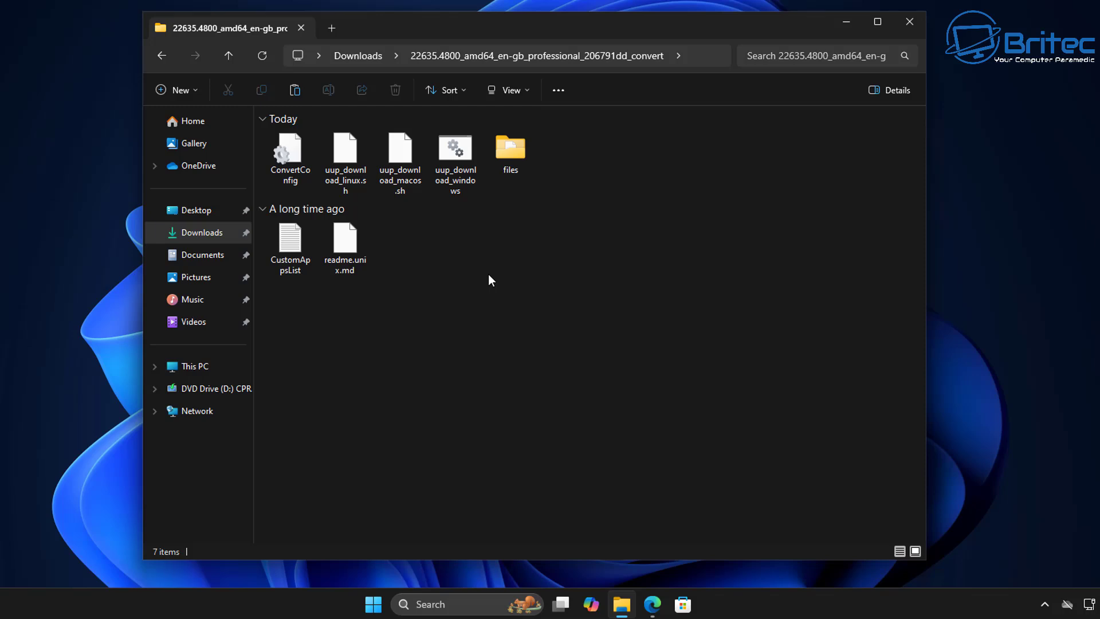
Step: Run uup_download_windows as administrator, centre its window, then open the 22635.4800 folder
{"action": "double_click", "coordinate": [449, 161]}
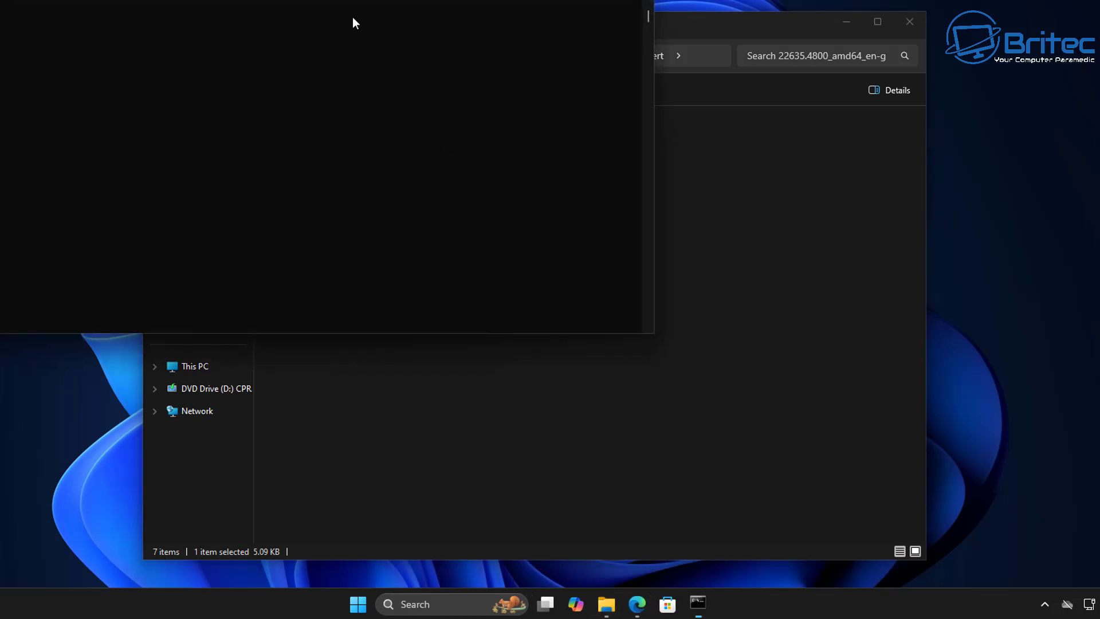
{"action": "left_click_drag", "start_coordinate": [356, 1], "coordinate": [537, 112]}
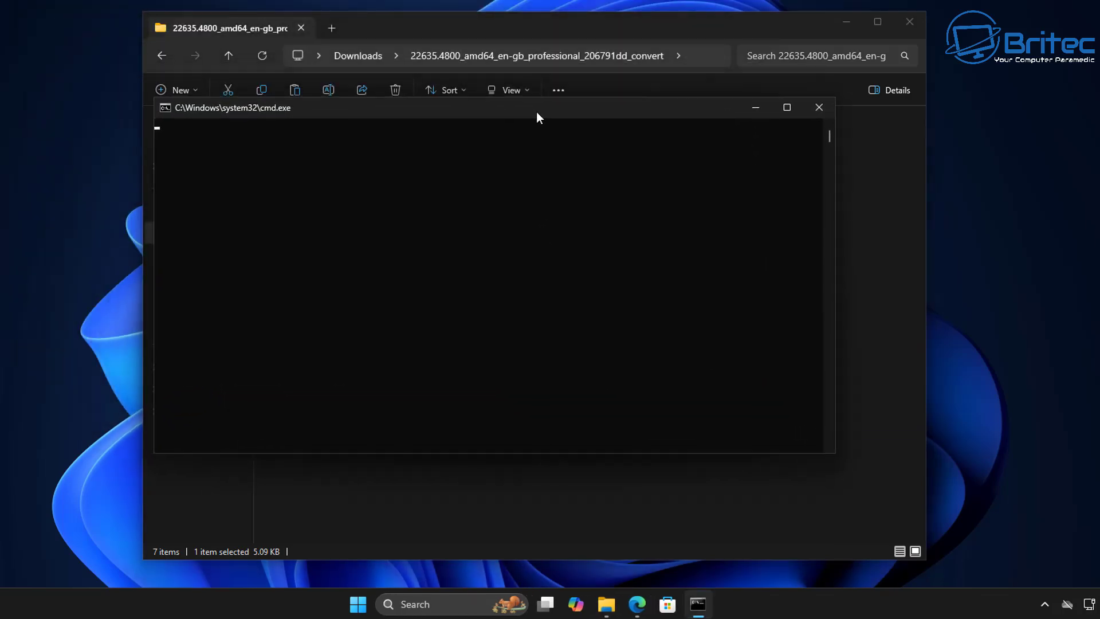
{"action": "left_click", "coordinate": [462, 346]}
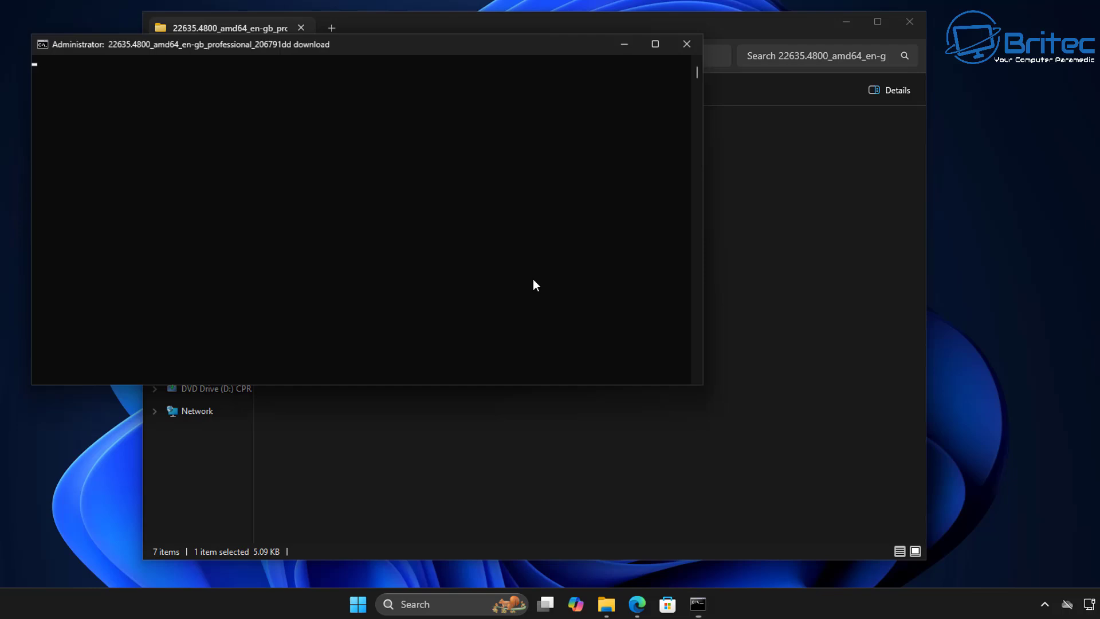
{"action": "left_click_drag", "start_coordinate": [560, 42], "coordinate": [709, 138]}
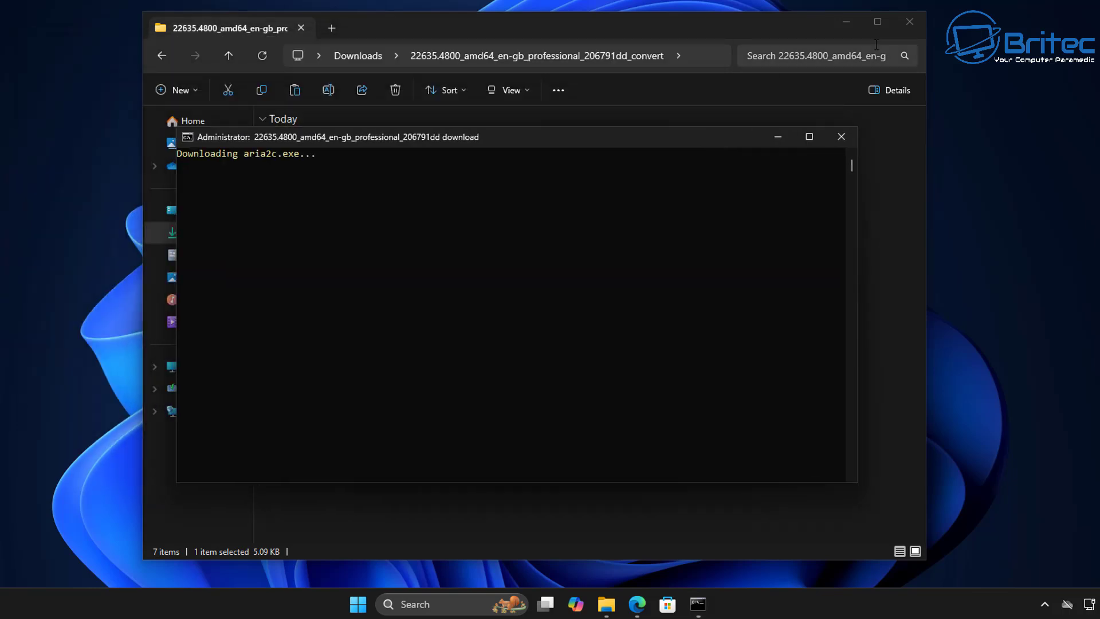
{"action": "left_click", "coordinate": [846, 22]}
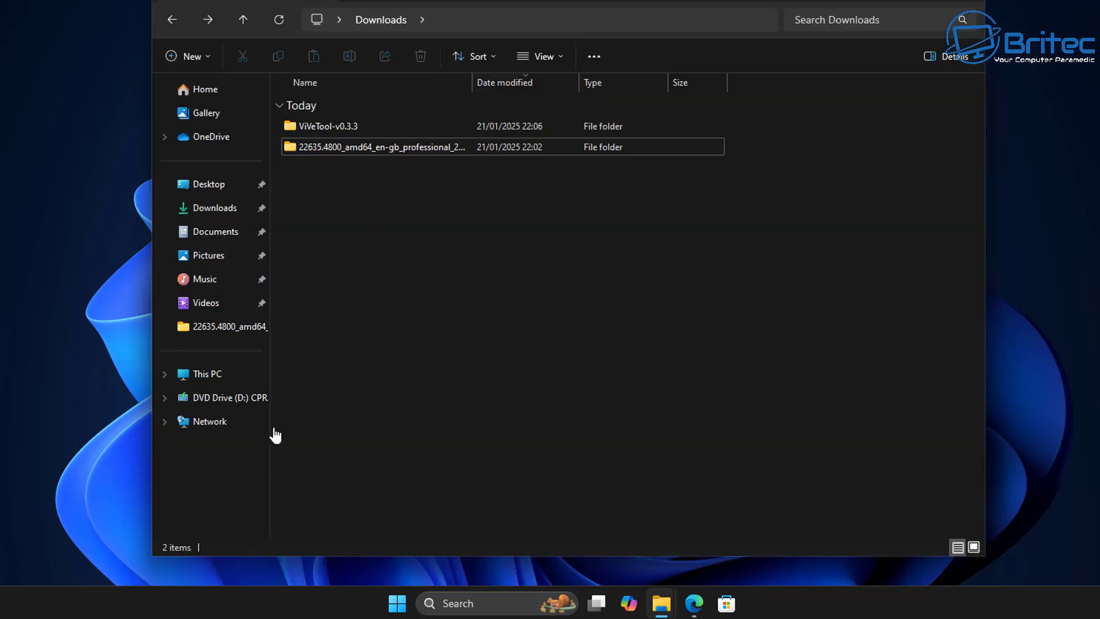
{"action": "double_click", "coordinate": [375, 150]}
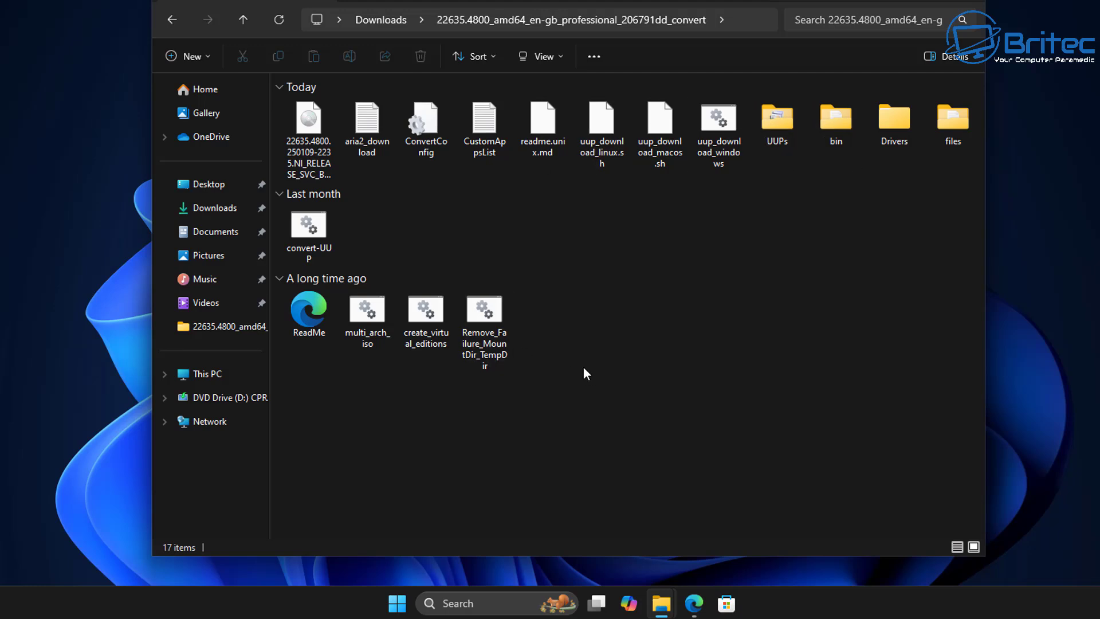
Step: Check the 7.53 GB ISO in the 22635.4800 folder, return to Downloads, and minimise Explorer
{"action": "left_click", "coordinate": [305, 127]}
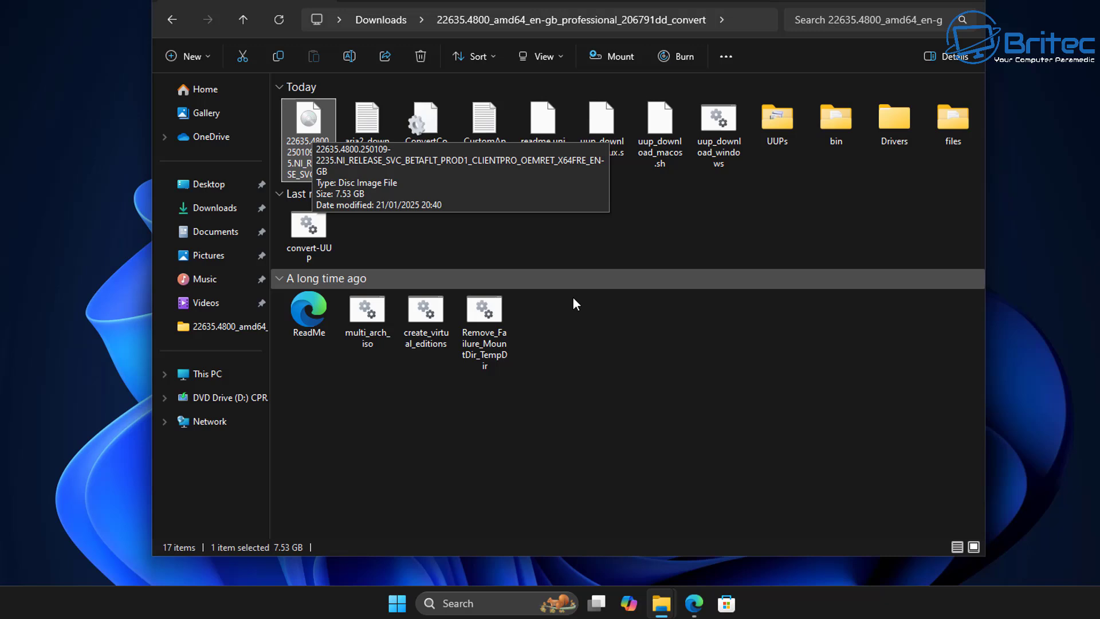
{"action": "left_click", "coordinate": [553, 493]}
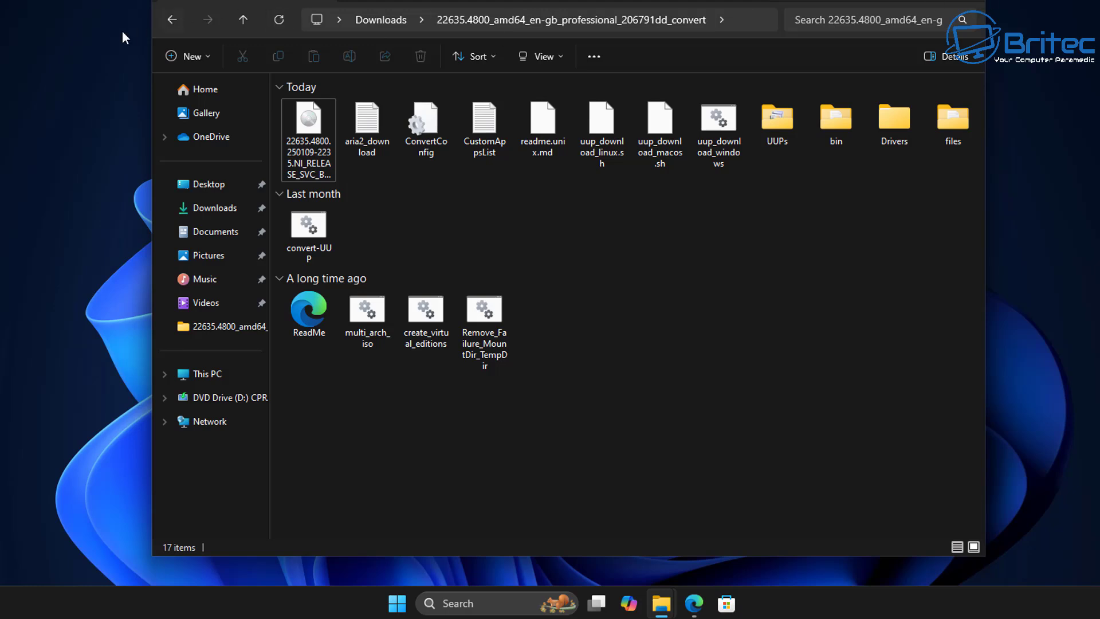
{"action": "left_click", "coordinate": [170, 19]}
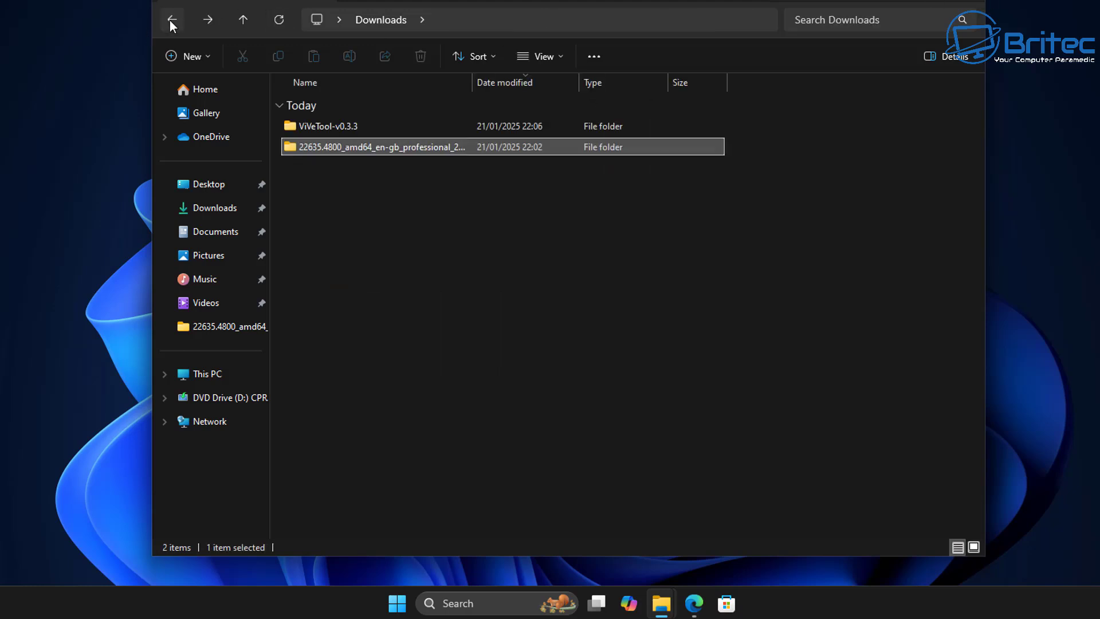
{"action": "left_click", "coordinate": [329, 133]}
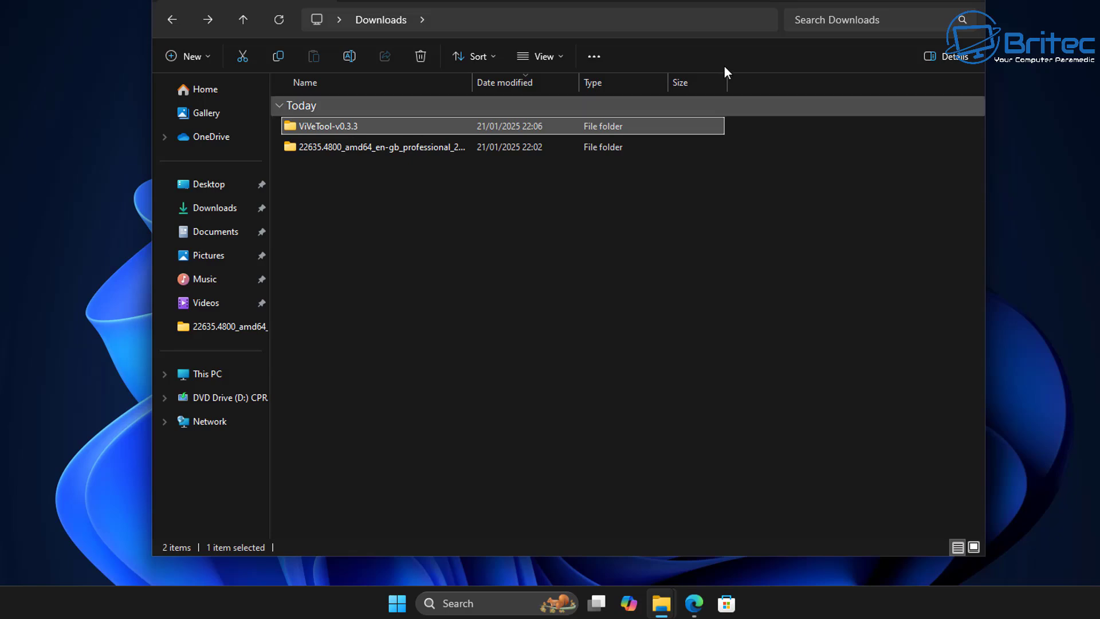
{"action": "left_click", "coordinate": [899, 3]}
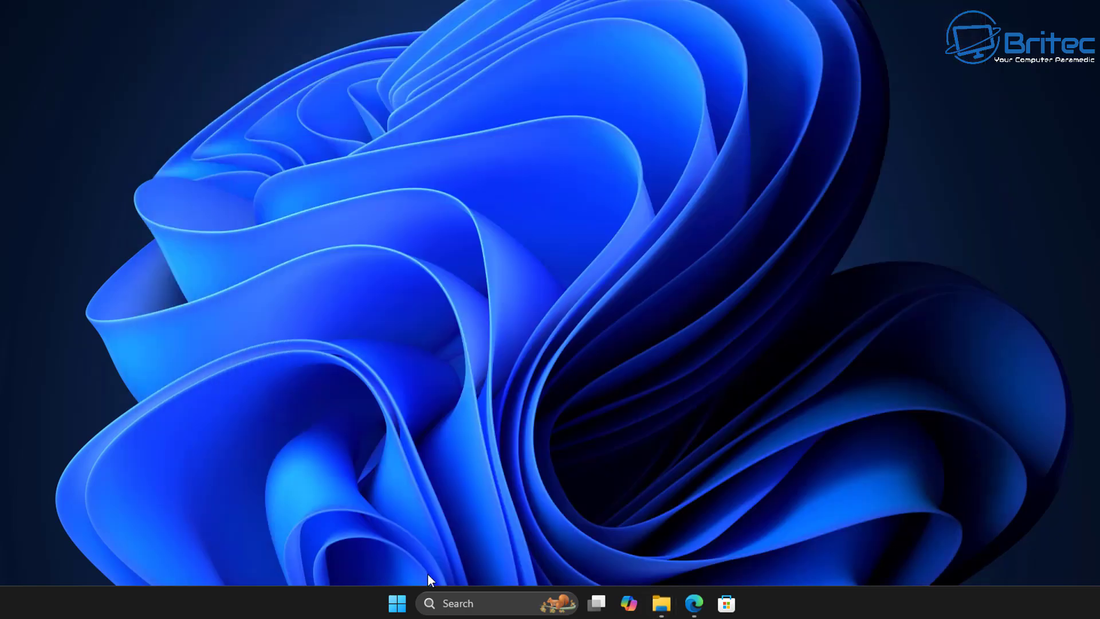
Step: Check for updates in Windows Update so Defender update KB4052623 installs, then close Settings
{"action": "left_click", "coordinate": [397, 603]}
{"action": "left_click", "coordinate": [731, 168]}
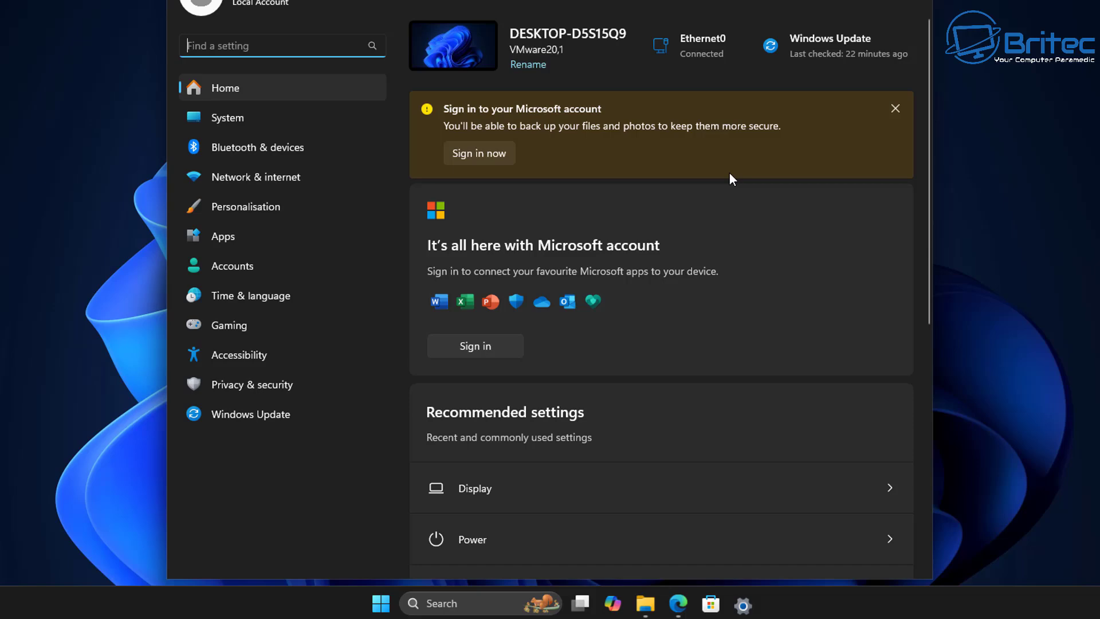
{"action": "left_click", "coordinate": [245, 418]}
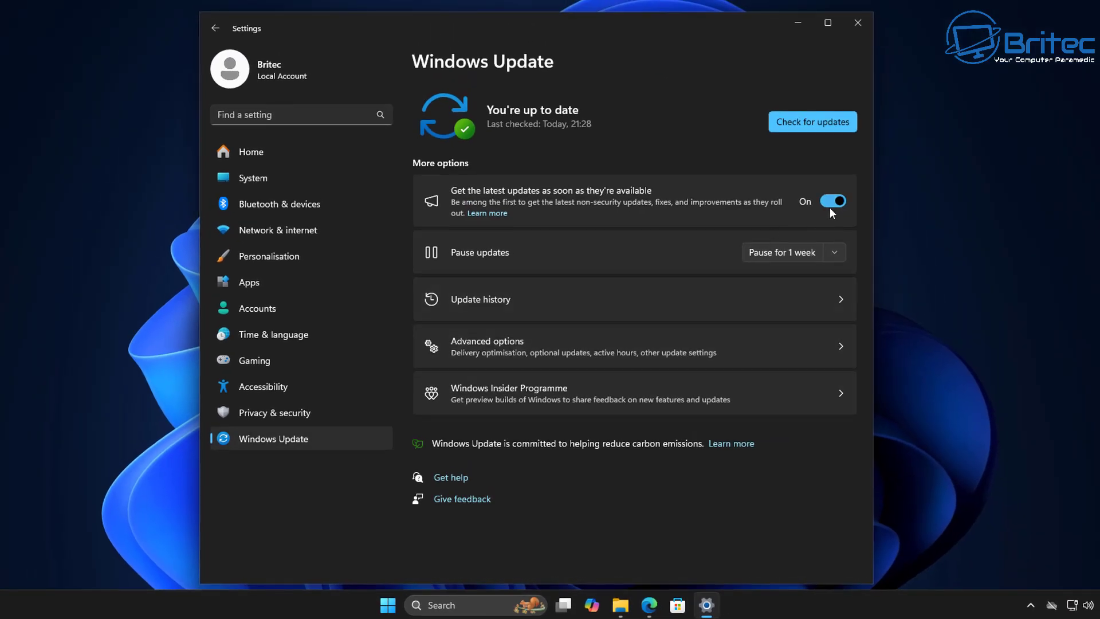
{"action": "left_click", "coordinate": [807, 123]}
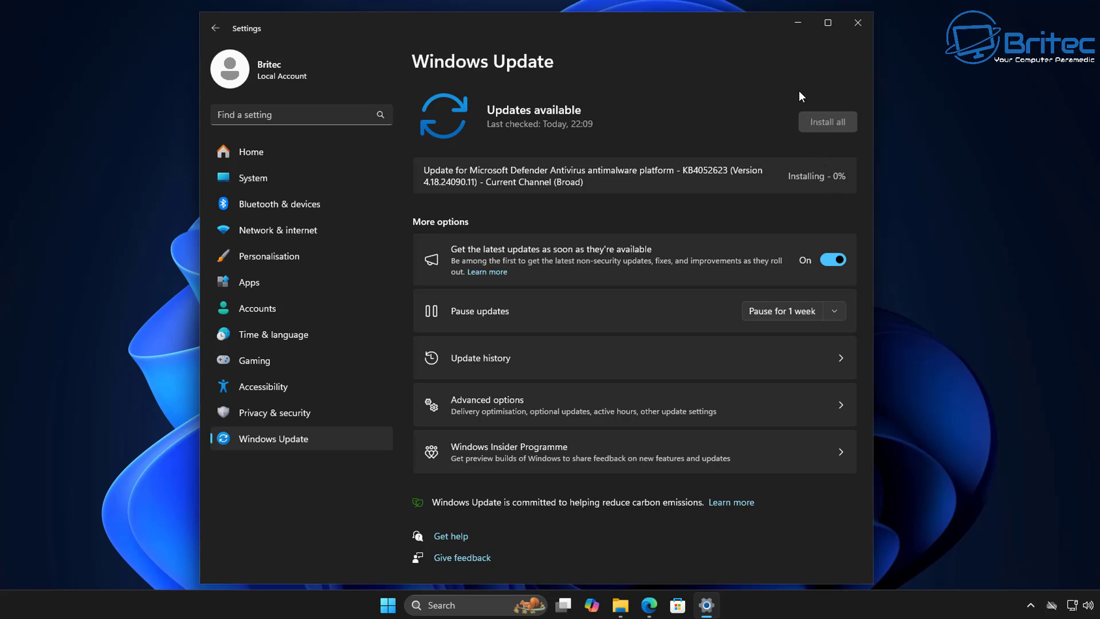
{"action": "left_click", "coordinate": [860, 26]}
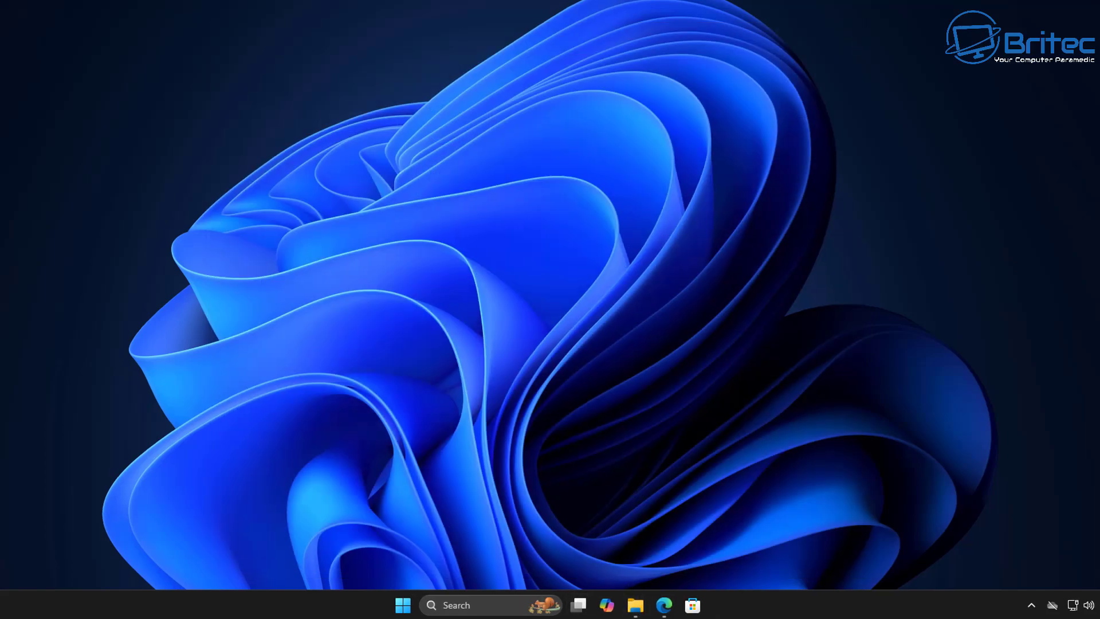
Step: Restore File Explorer and open the ViVeTool-v0.3.3 folder in Downloads
{"action": "mouse_move", "coordinate": [631, 607]}
{"action": "left_click", "coordinate": [635, 546]}
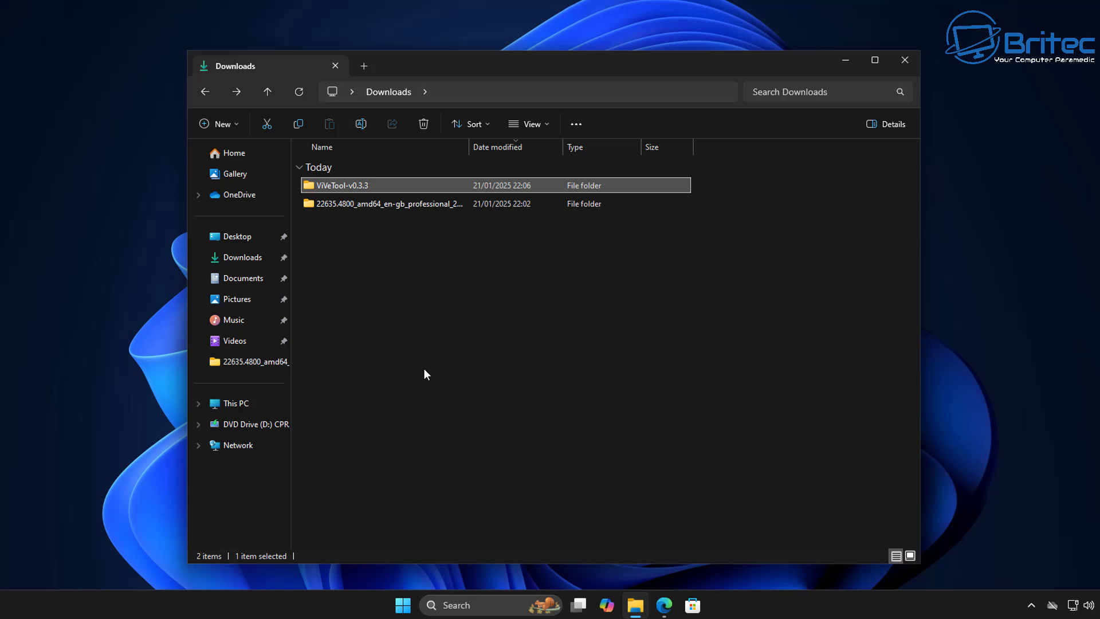
{"action": "double_click", "coordinate": [331, 185]}
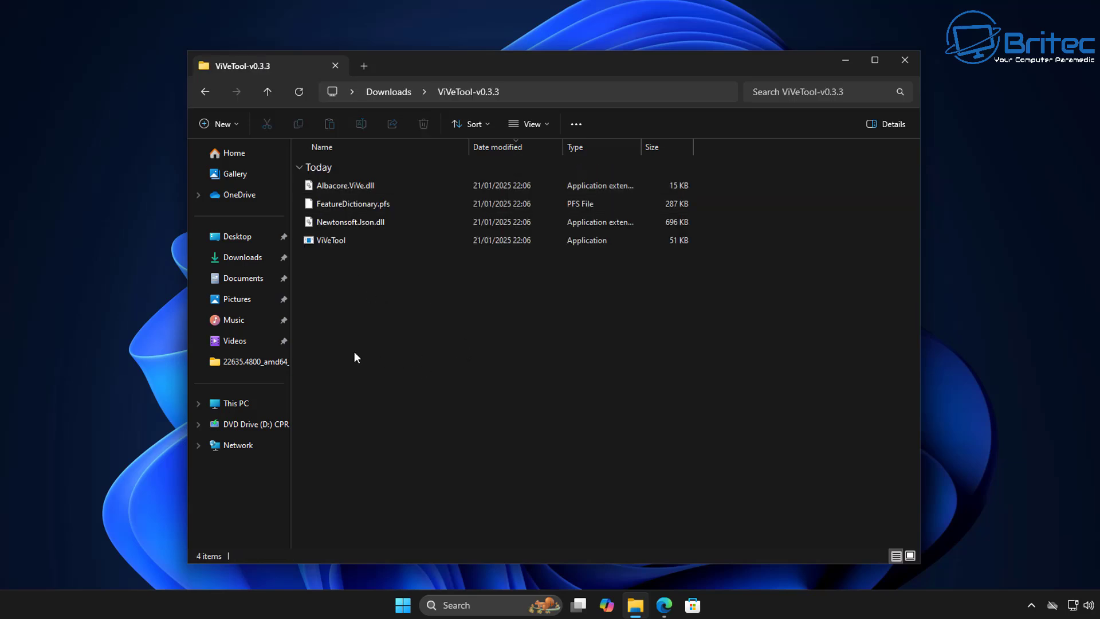
Step: Copy the ViVeTool-v0.3.3 folder path from the address bar and minimise Explorer
{"action": "left_click", "coordinate": [585, 93]}
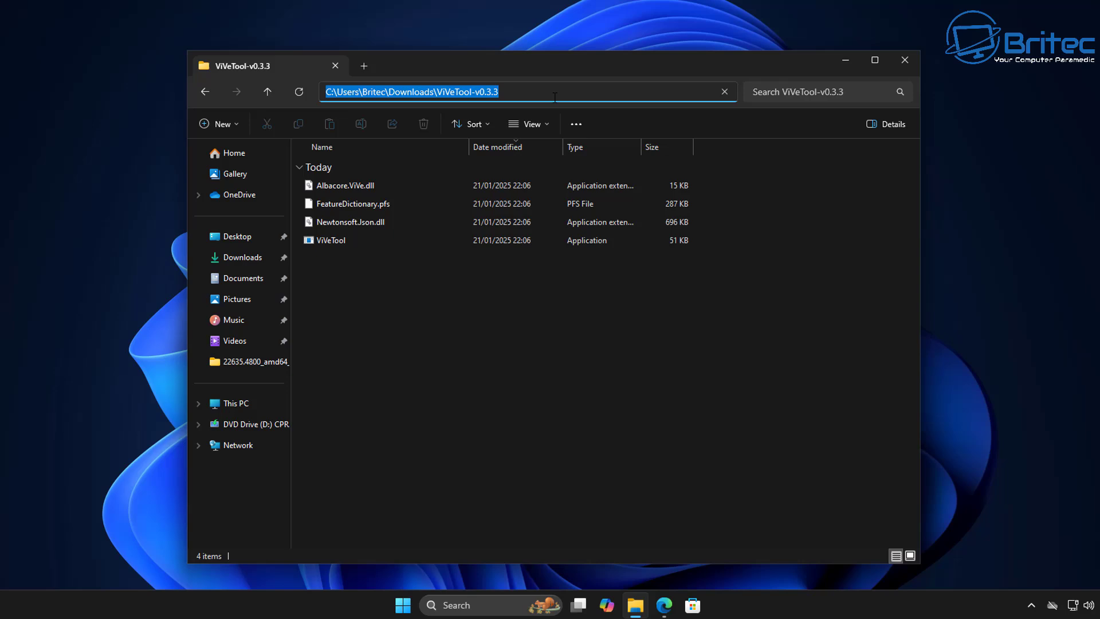
{"action": "right_click", "coordinate": [491, 92]}
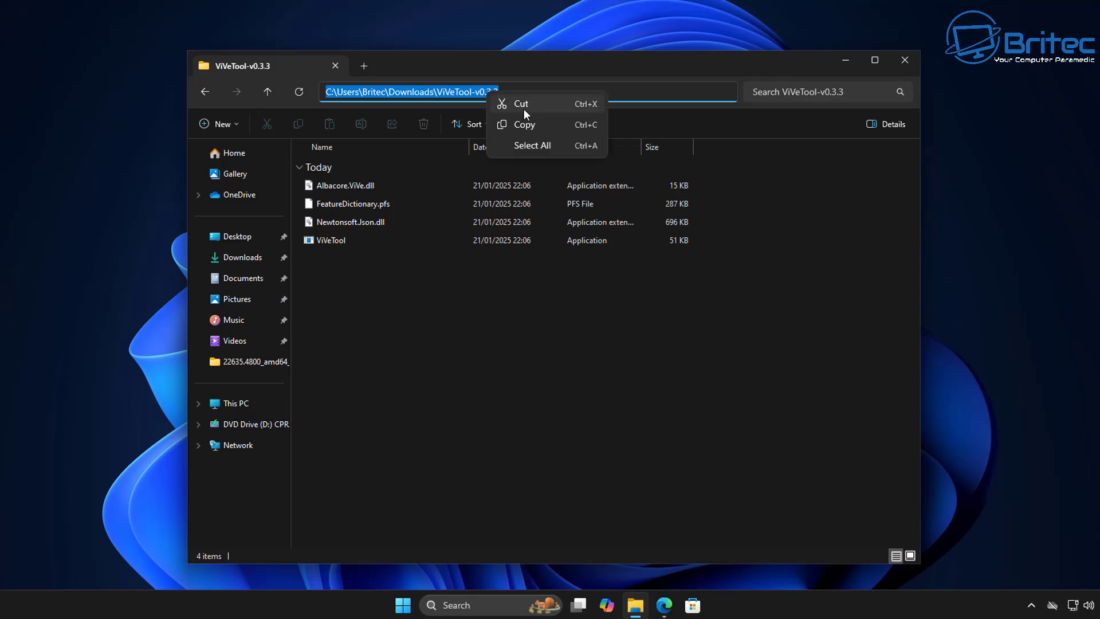
{"action": "left_click", "coordinate": [524, 125]}
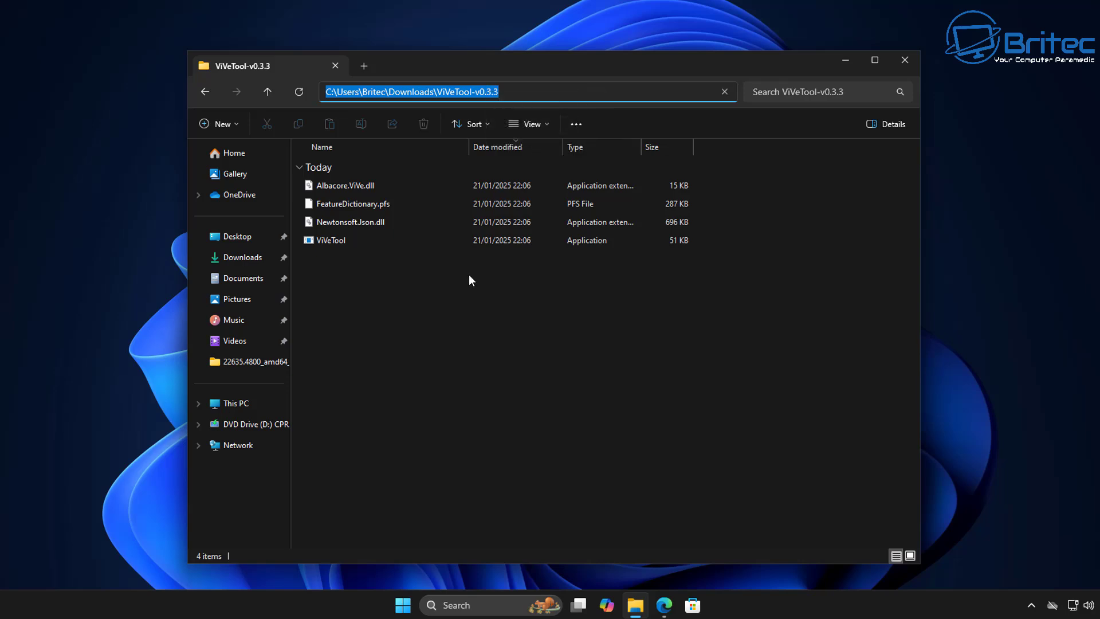
{"action": "left_click", "coordinate": [470, 276]}
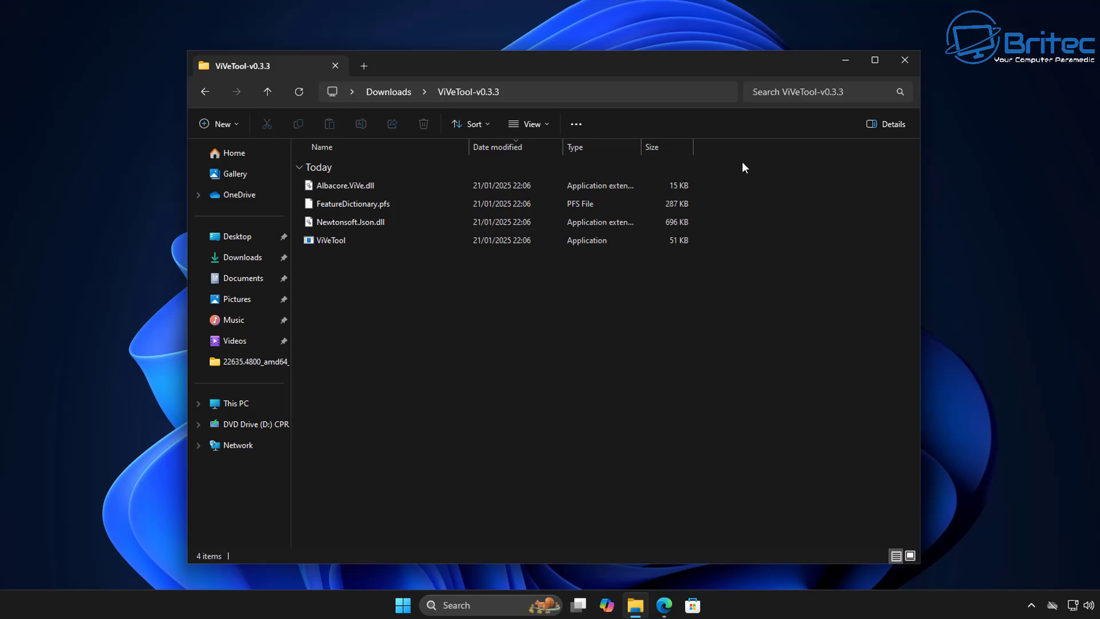
{"action": "left_click", "coordinate": [847, 62]}
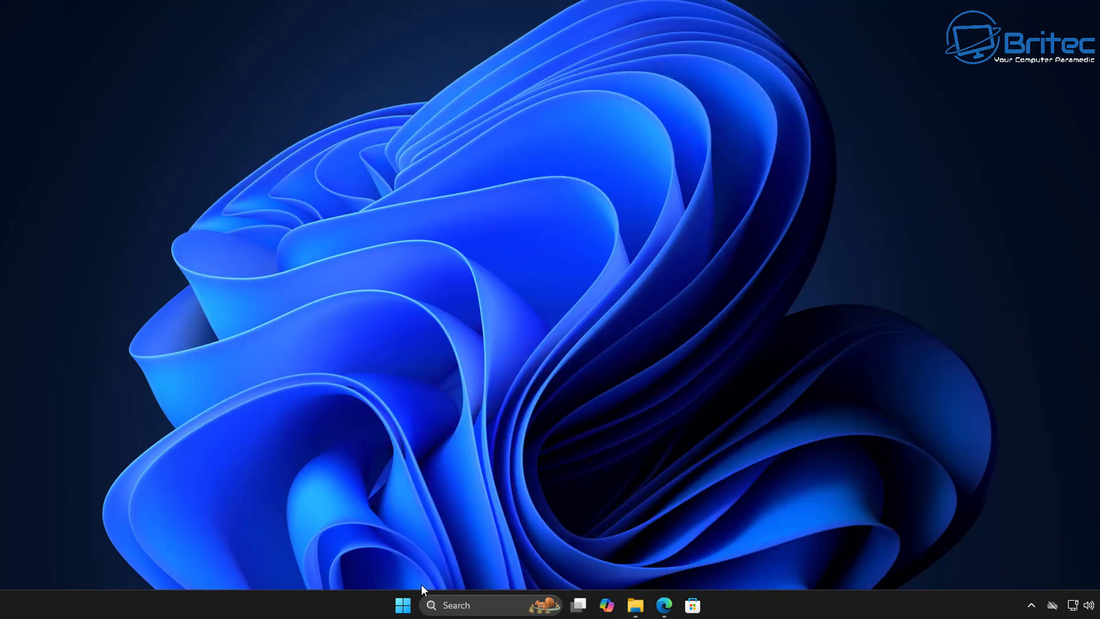
Step: Launch Command Prompt as administrator via a Start search for 'cmd' and centre its window
{"action": "left_click", "coordinate": [403, 605]}
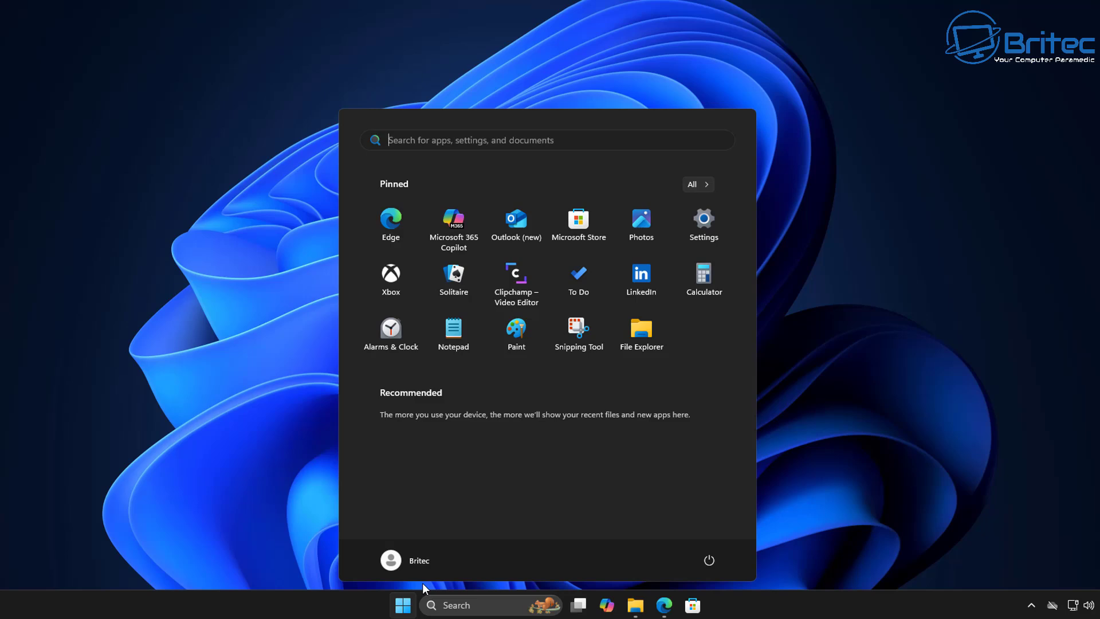
{"action": "type", "text": "cmd"}
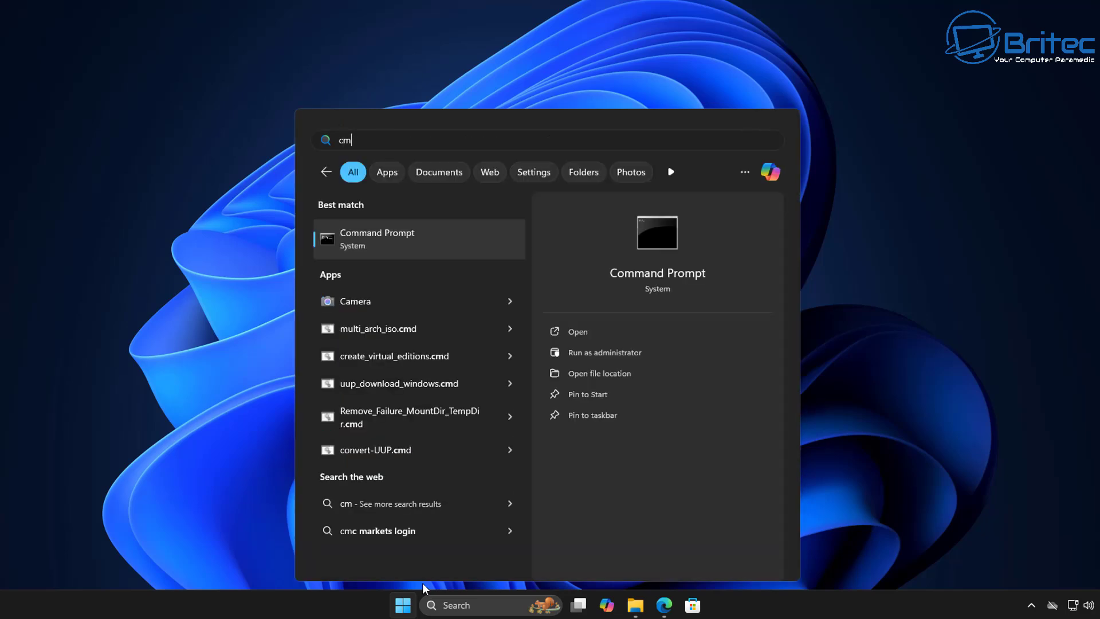
{"action": "left_click", "coordinate": [613, 354]}
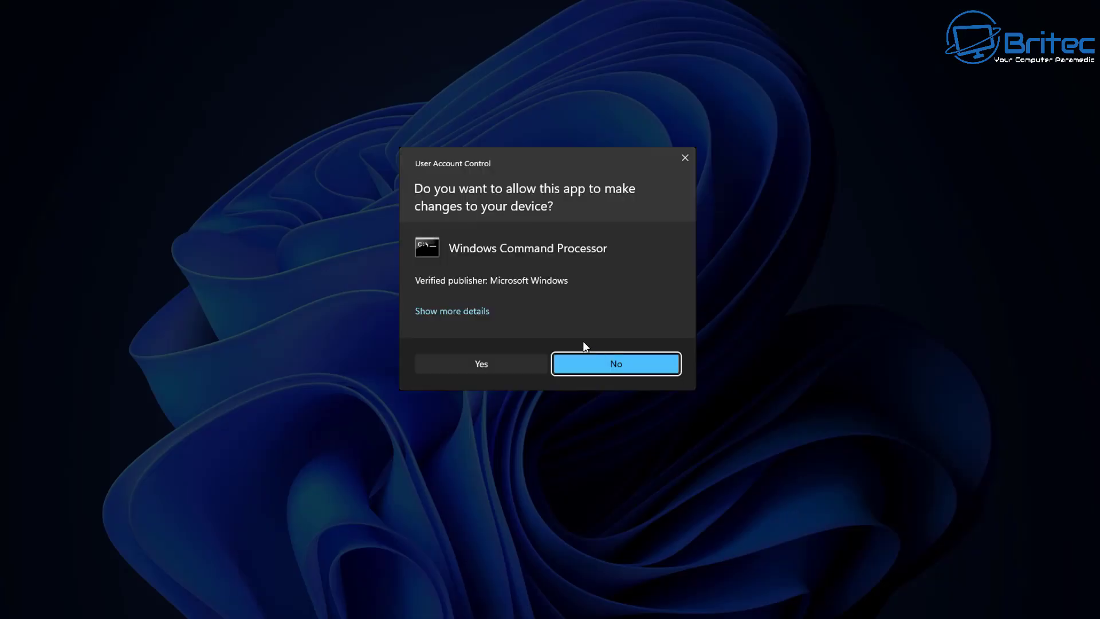
{"action": "left_click", "coordinate": [504, 365]}
{"action": "left_click_drag", "start_coordinate": [237, 2], "coordinate": [517, 135]}
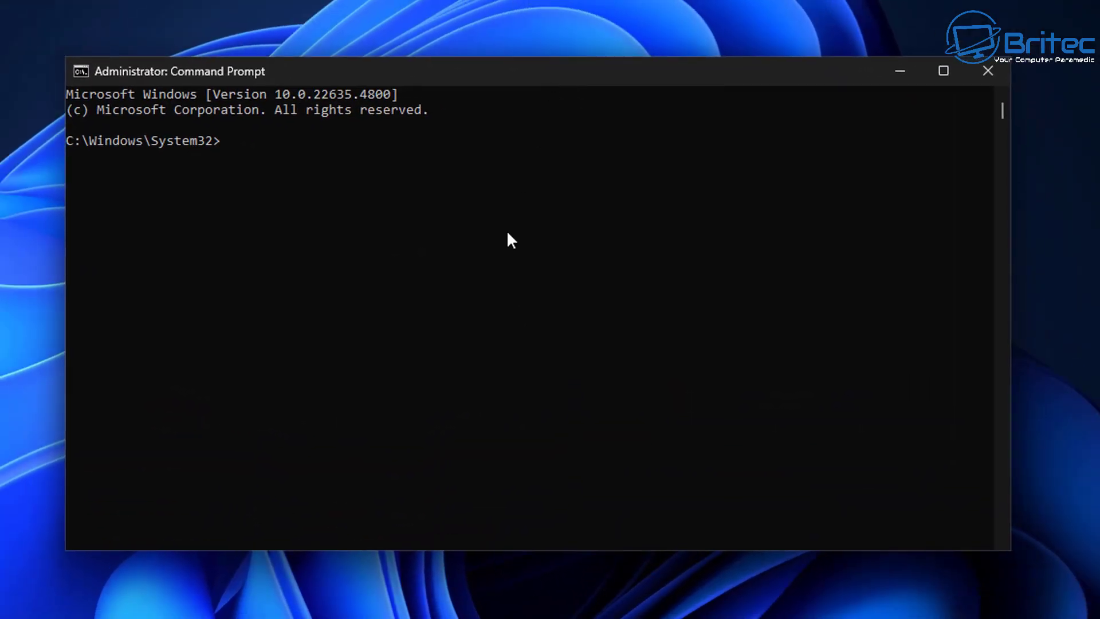
Step: Change into the ViVeTool folder with cd and the pasted folder path
{"action": "type", "text": "cd"}
{"action": "key", "text": "ctrl+v"}
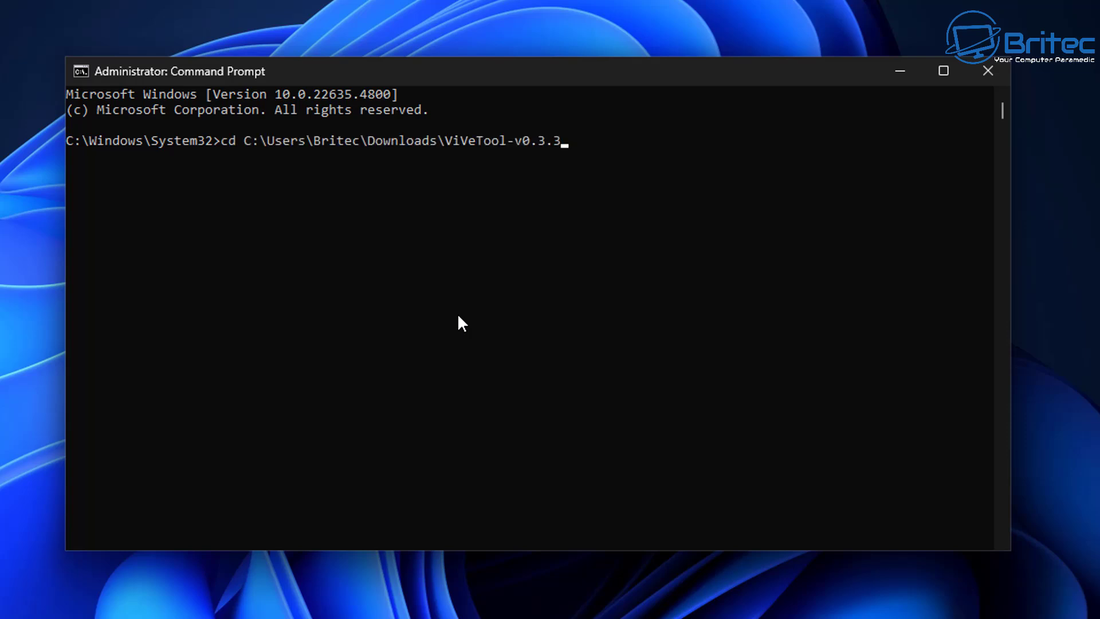
{"action": "key", "text": "Return"}
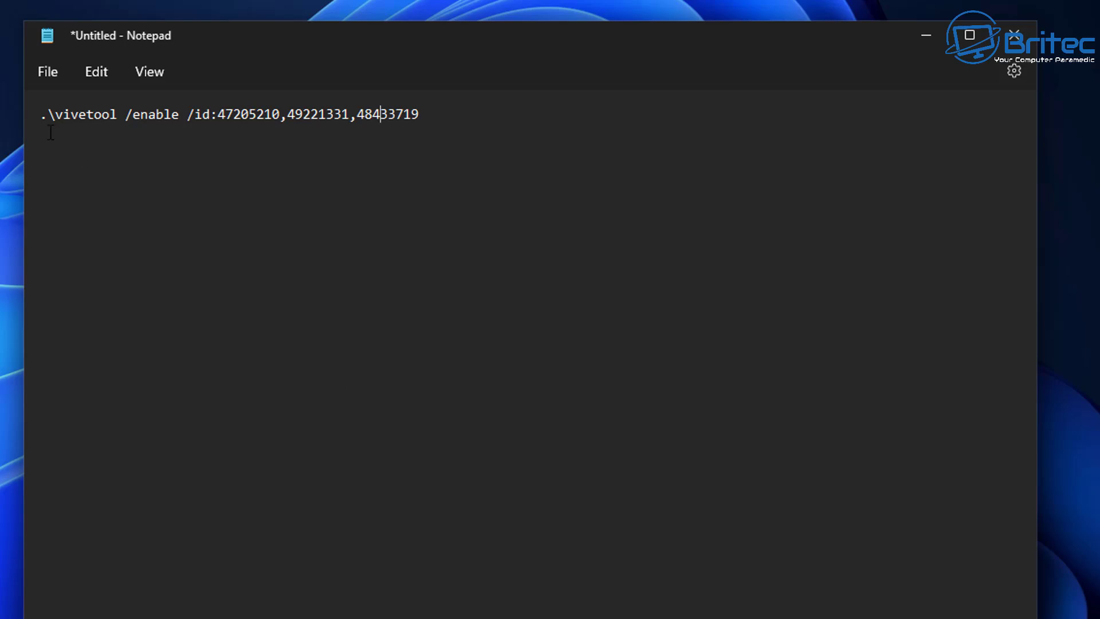
Step: Run .\vivetool /enable /id:47205210,49221331,48433719 pasted from Notepad, then close Command Prompt
{"action": "left_click", "coordinate": [381, 134]}
{"action": "left_click", "coordinate": [931, 40]}
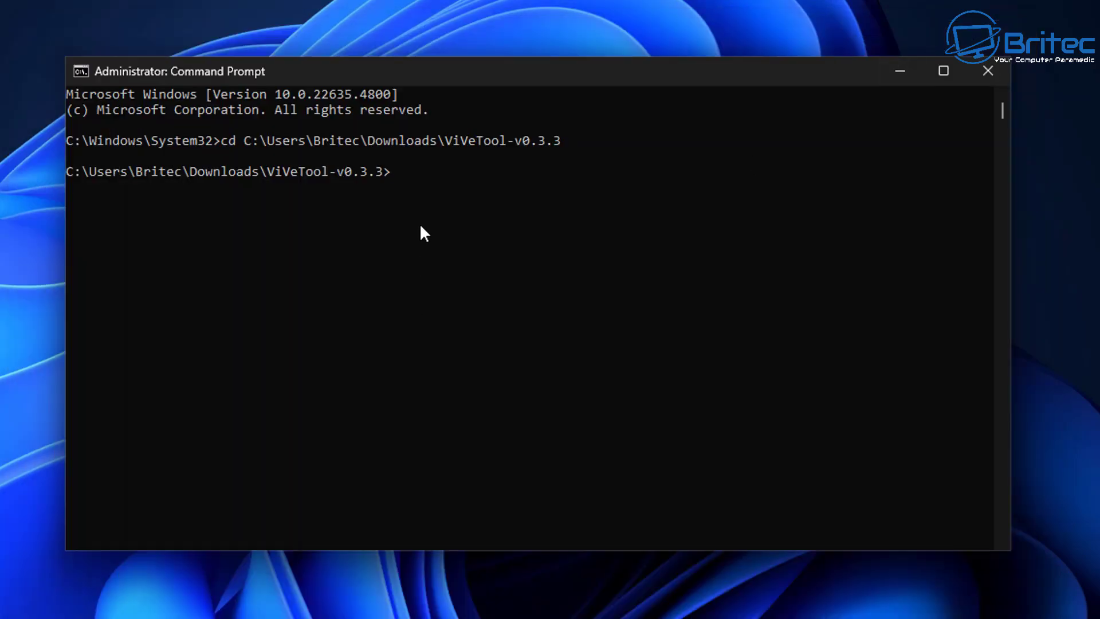
{"action": "key", "text": "ctrl+v"}
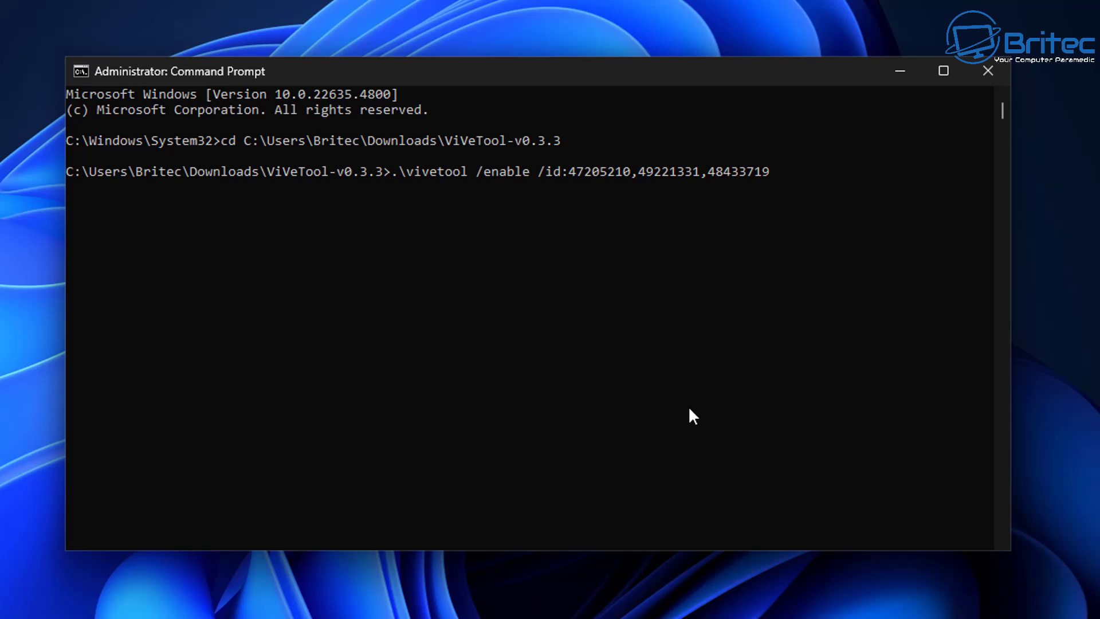
{"action": "key", "text": "Return"}
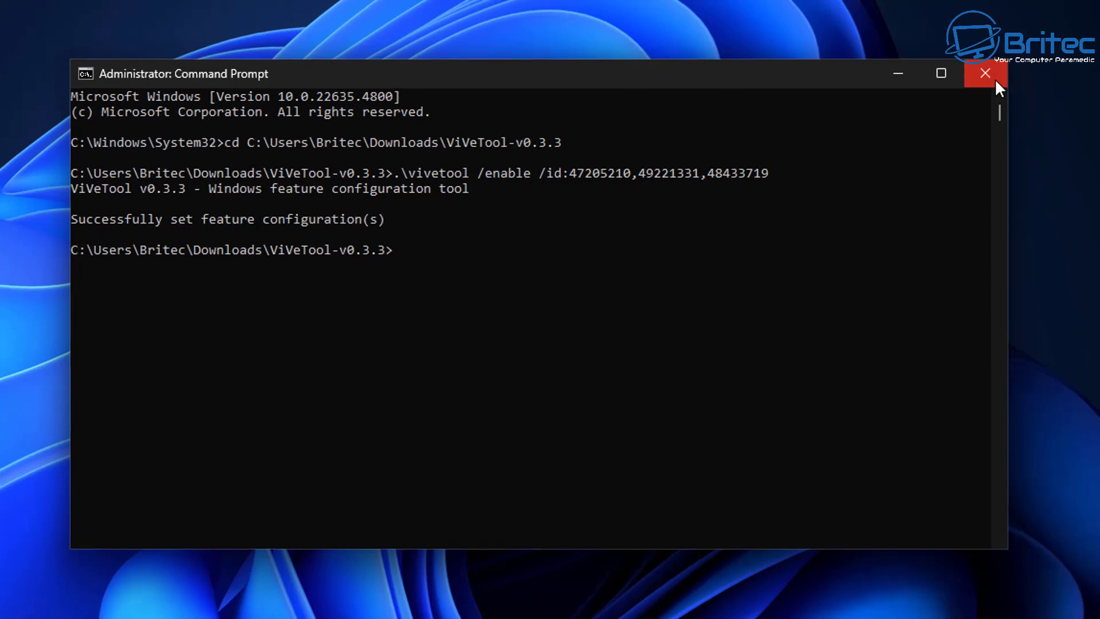
{"action": "left_click", "coordinate": [997, 77]}
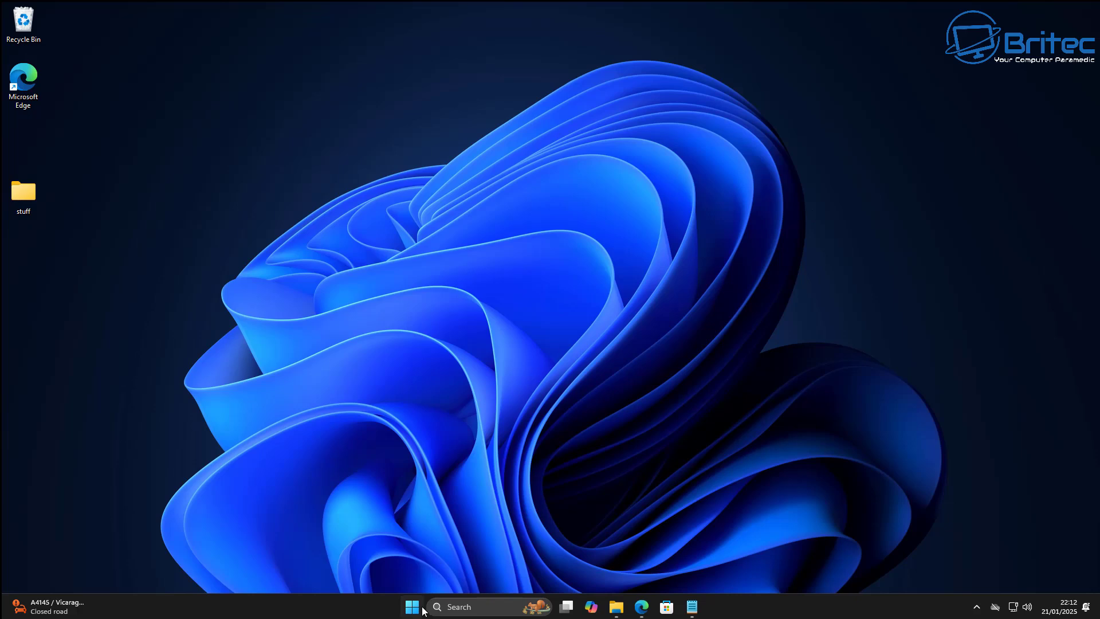
Step: Restart Windows from the Start menu's power options
{"action": "left_click", "coordinate": [412, 607]}
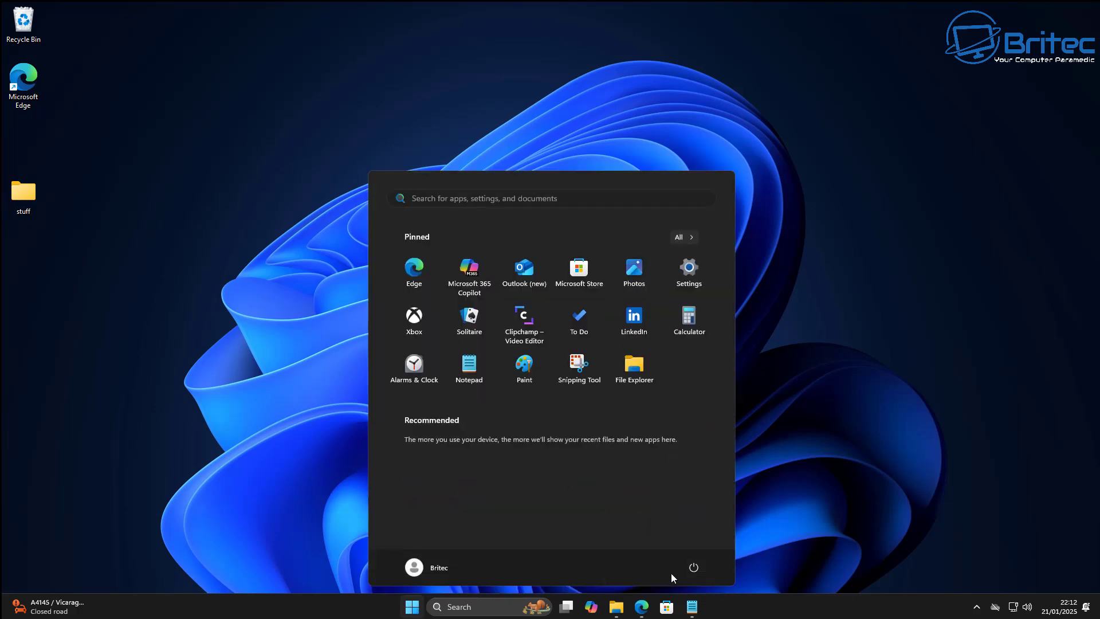
{"action": "left_click", "coordinate": [693, 569]}
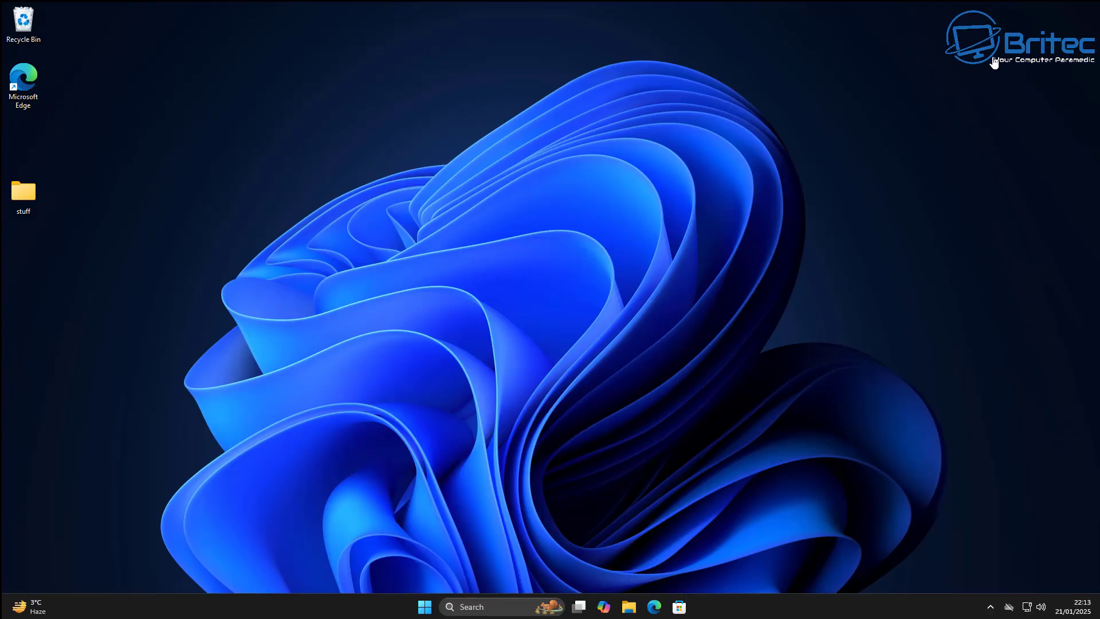
Step: On Start's All apps page, switch the view to Name list, then back to Category
{"action": "left_click", "coordinate": [428, 609]}
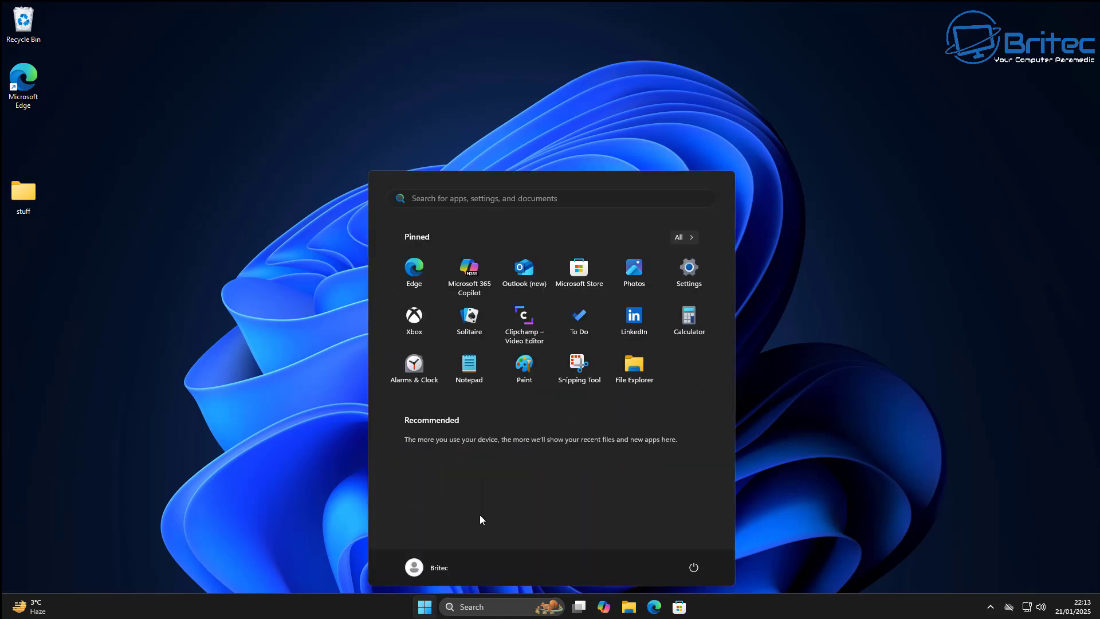
{"action": "left_click", "coordinate": [692, 237]}
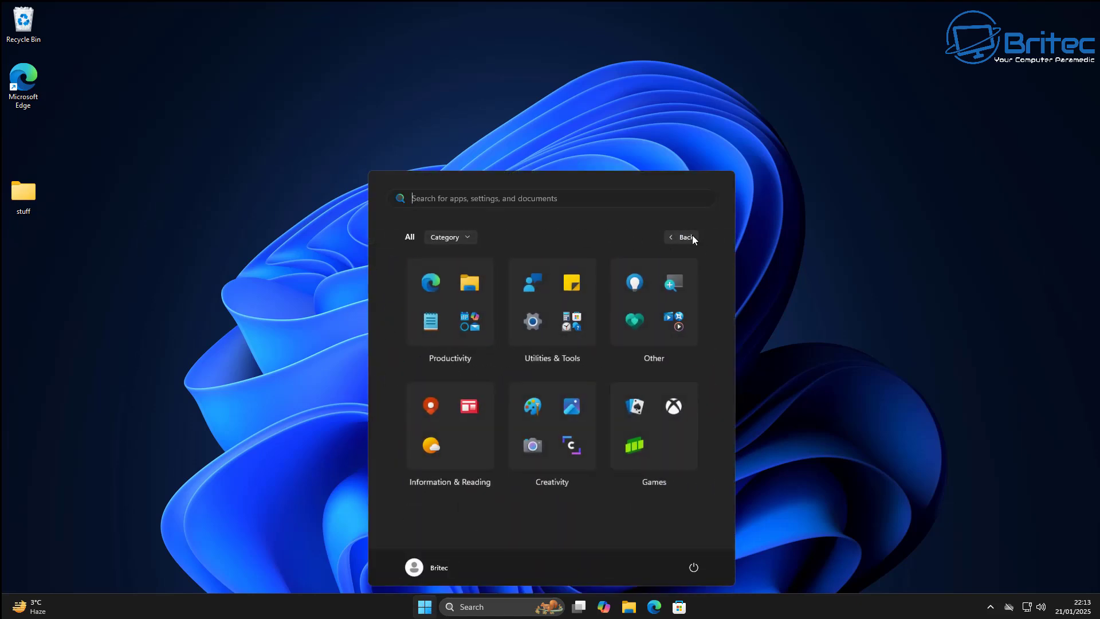
{"action": "left_click", "coordinate": [465, 237]}
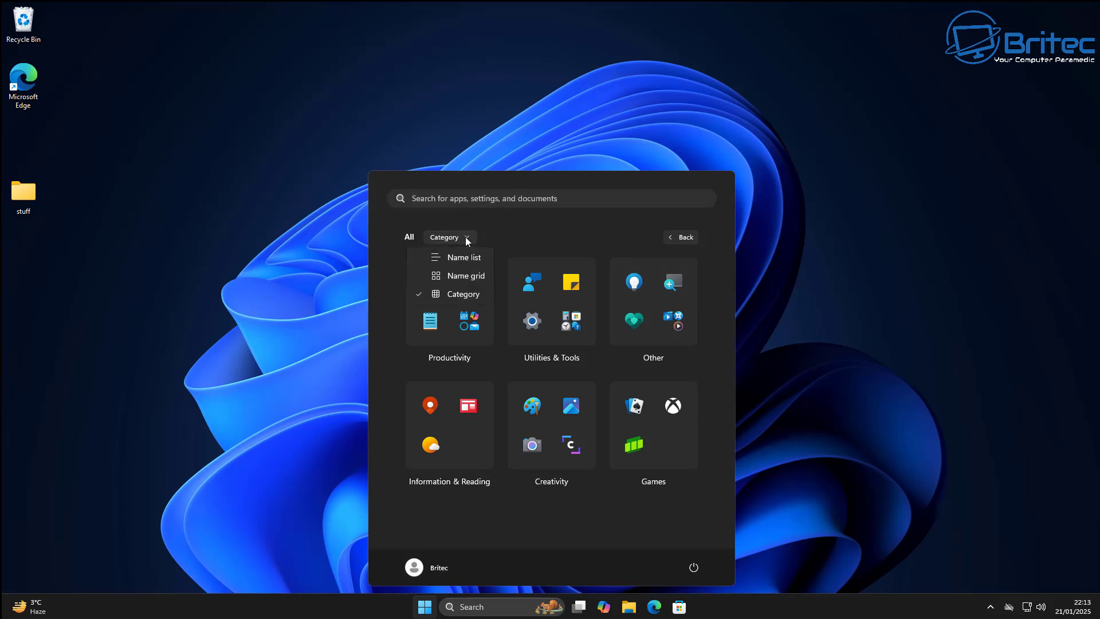
{"action": "left_click", "coordinate": [467, 257]}
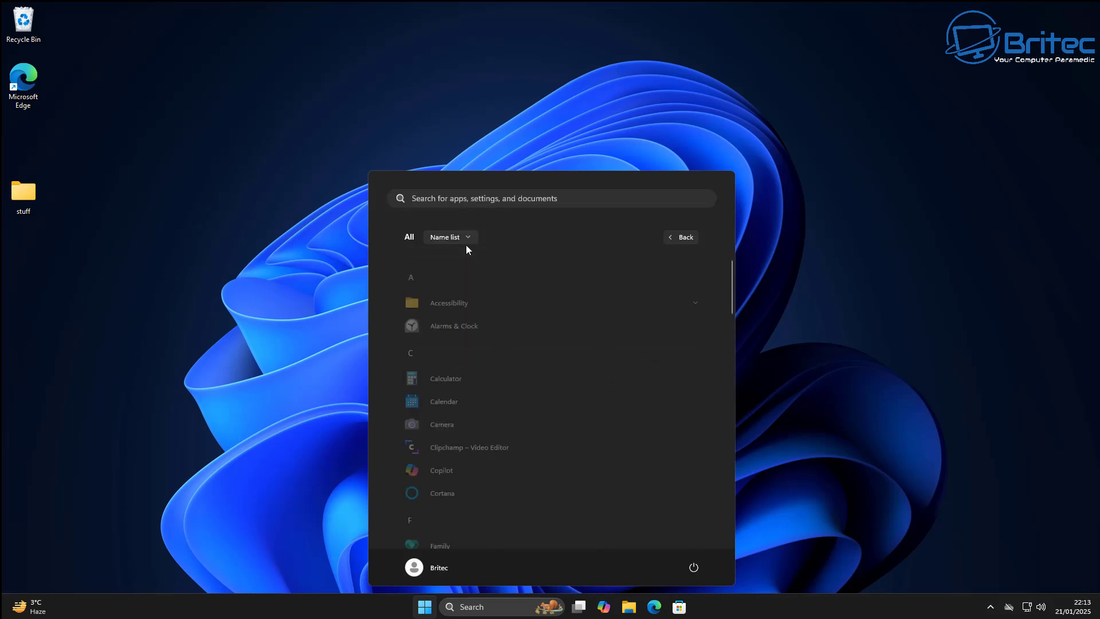
{"action": "left_click", "coordinate": [469, 237]}
{"action": "left_click", "coordinate": [453, 295]}
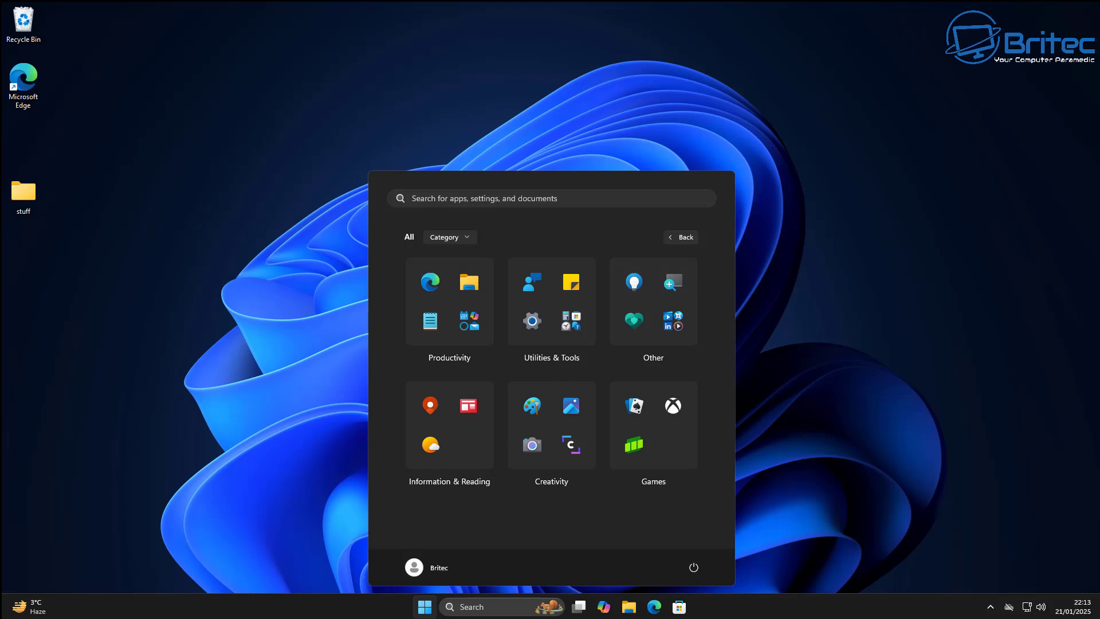
{"action": "key", "text": "Escape"}
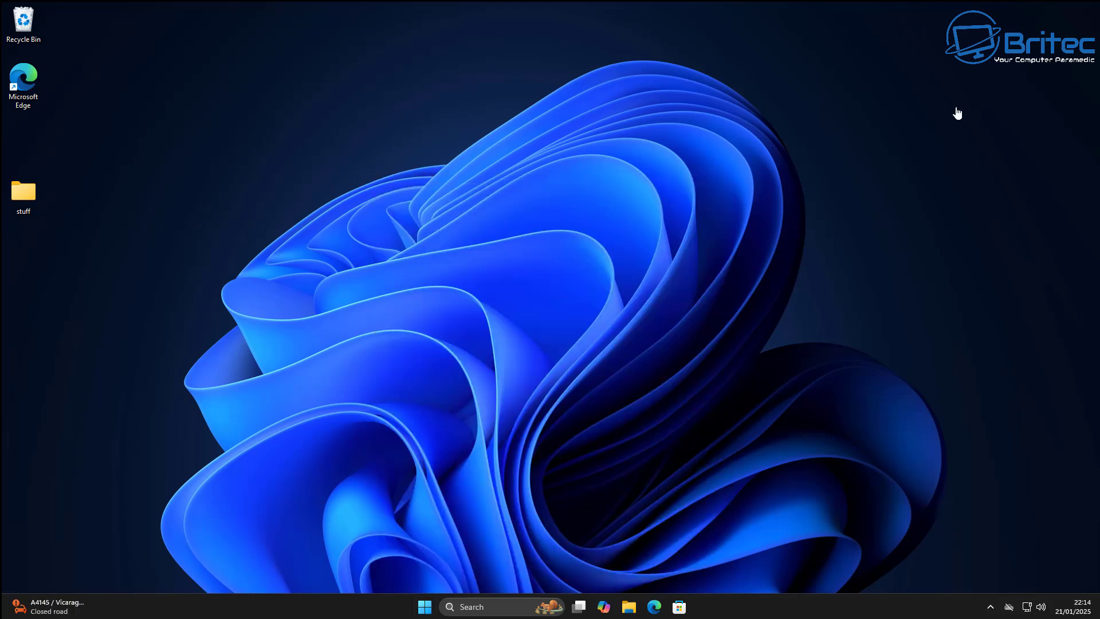